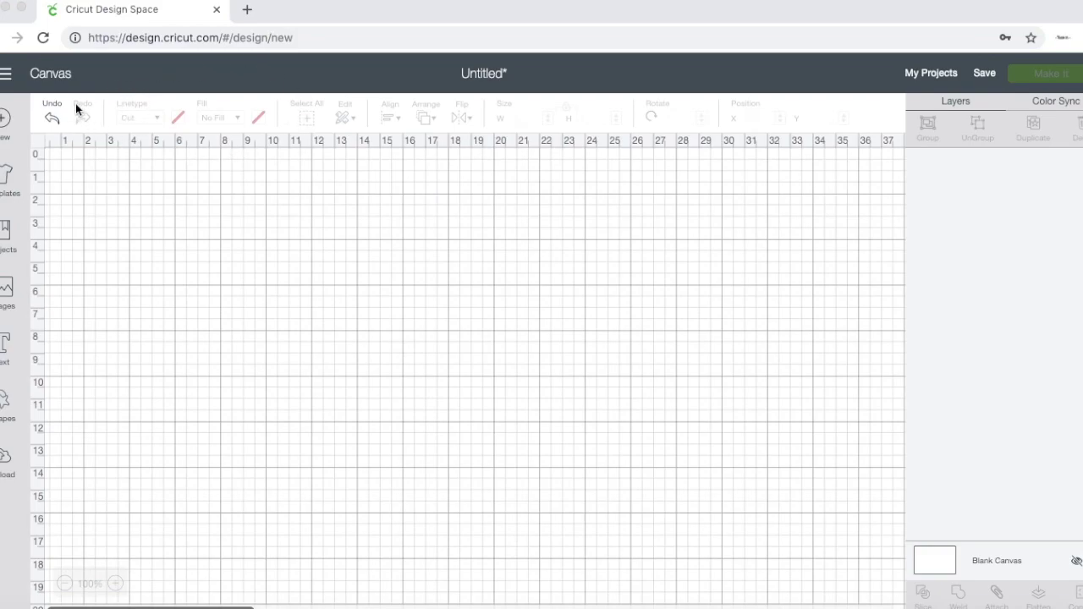
# Step: Add a square shape to the canvas and move it to about X 27.69, Y 1.87
pyautogui.click(5, 407)
pyautogui.click(5, 408)
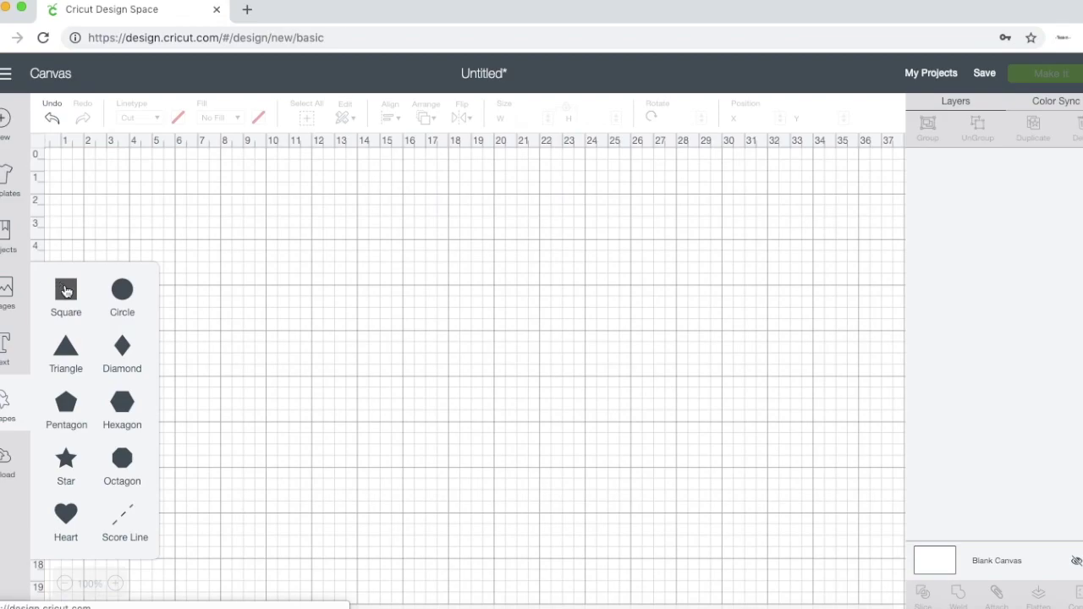
pyautogui.click(82, 292)
pyautogui.moveTo(279, 321); pyautogui.dragTo(757, 228)
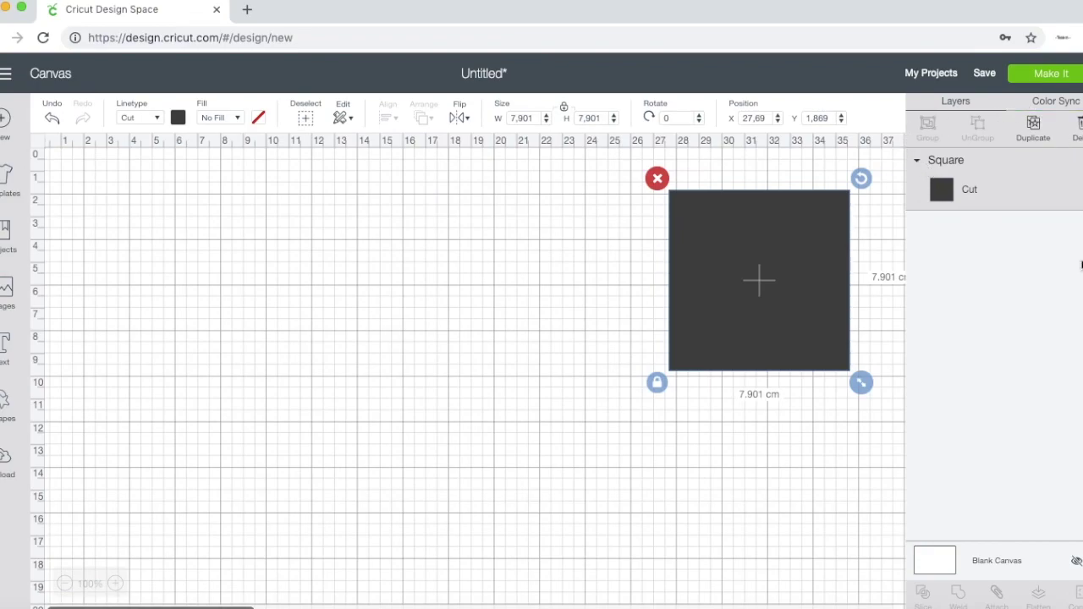
pyautogui.rightClick(967, 194)
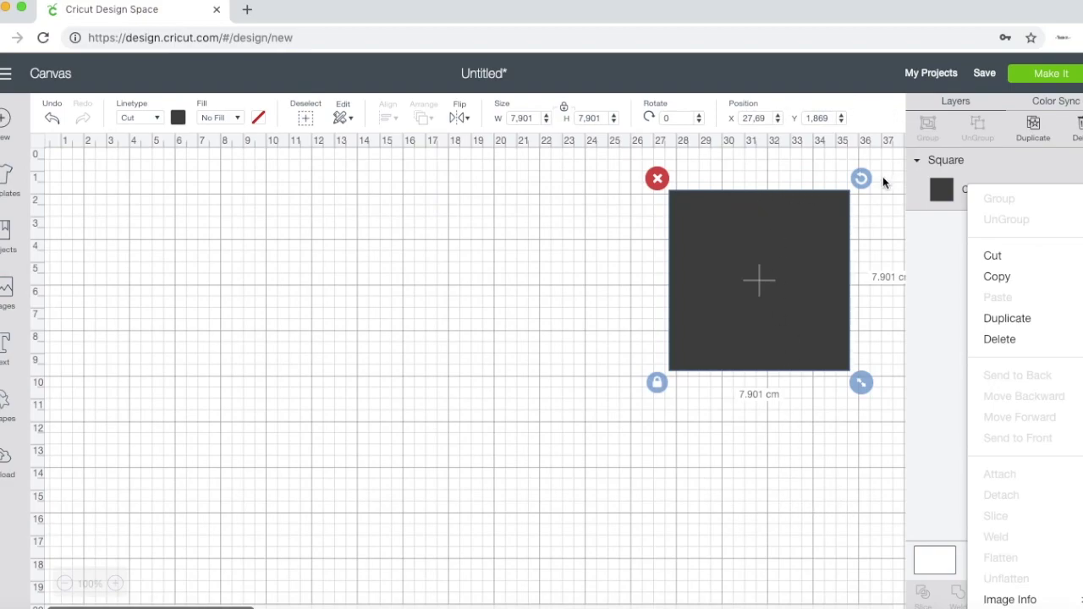
pyautogui.rightClick(933, 187)
pyautogui.rightClick(828, 208)
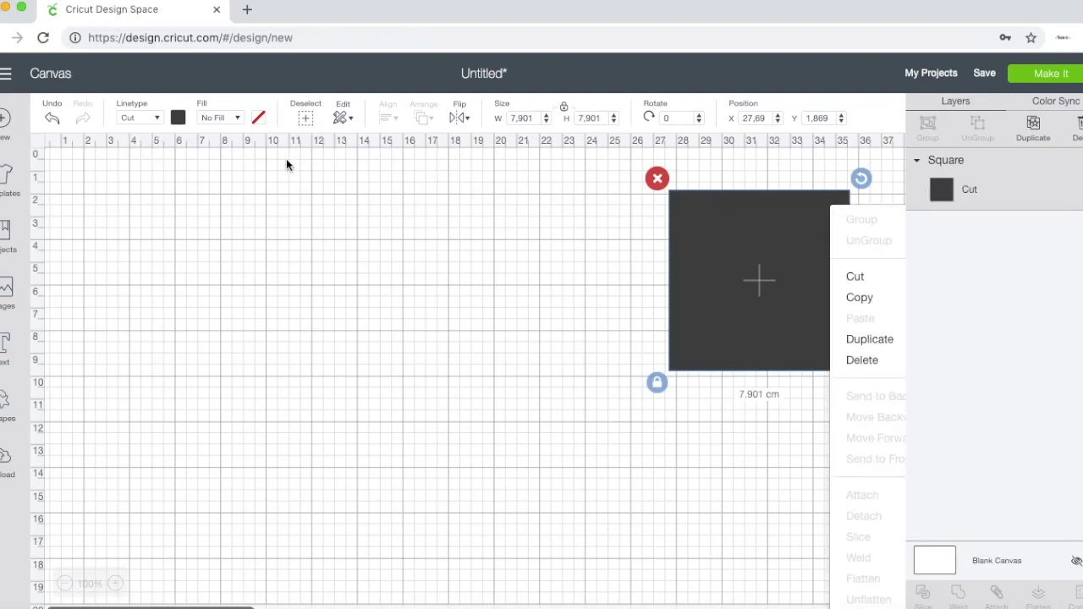
pyautogui.click(613, 354)
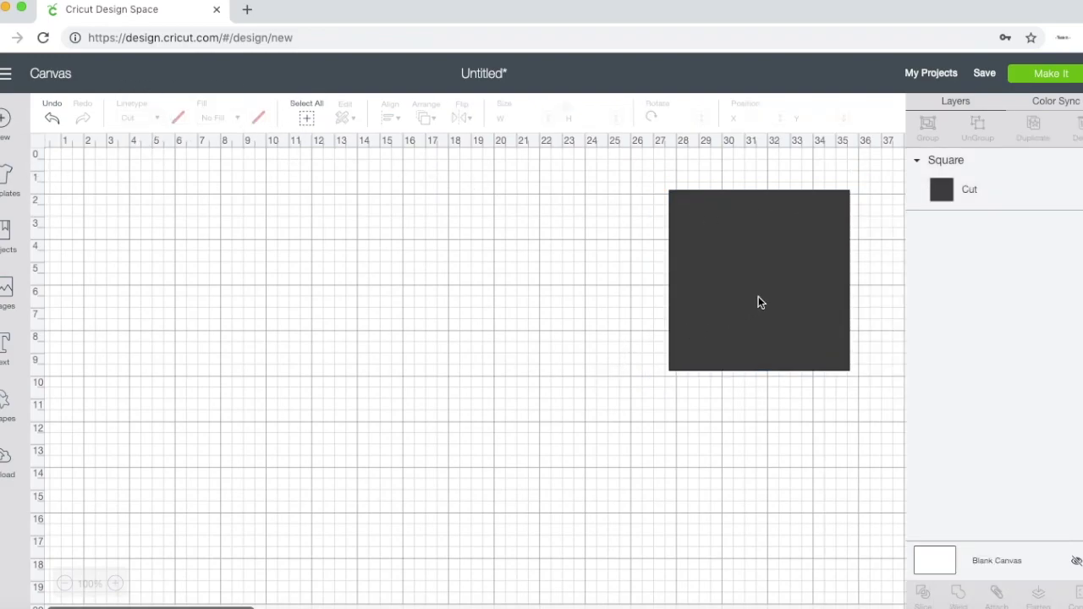
# Step: Move the square near the canvas origin, to about X 1.94, Y 1.02
pyautogui.moveTo(774, 275); pyautogui.dragTo(182, 248)
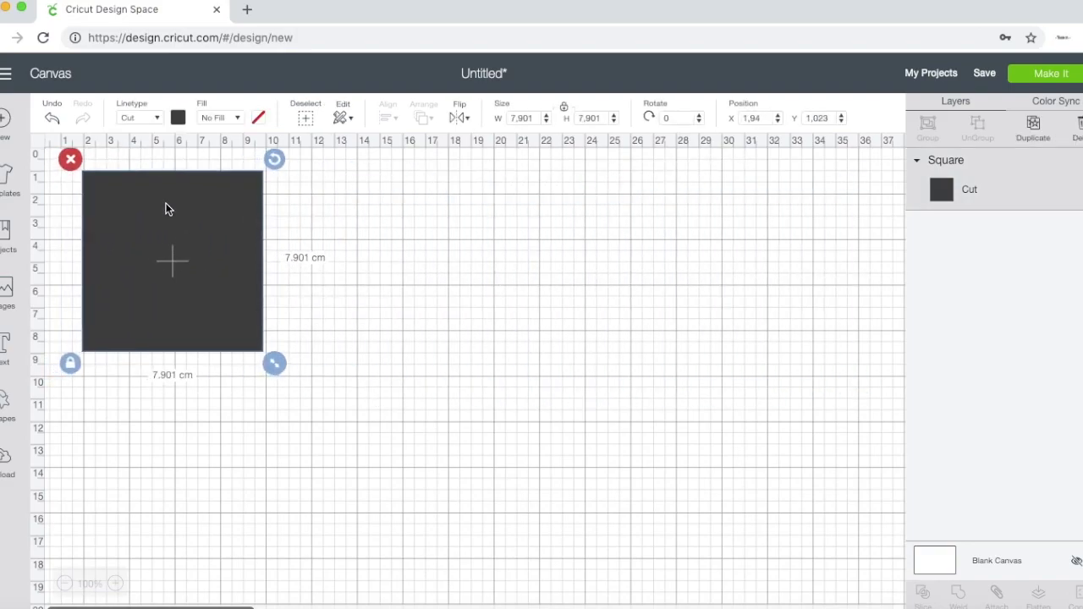
# Step: Set the square's linetype to Draw with the M - Marker (1.0mm) pen in Blue (washable fabric)
pyautogui.click(157, 118)
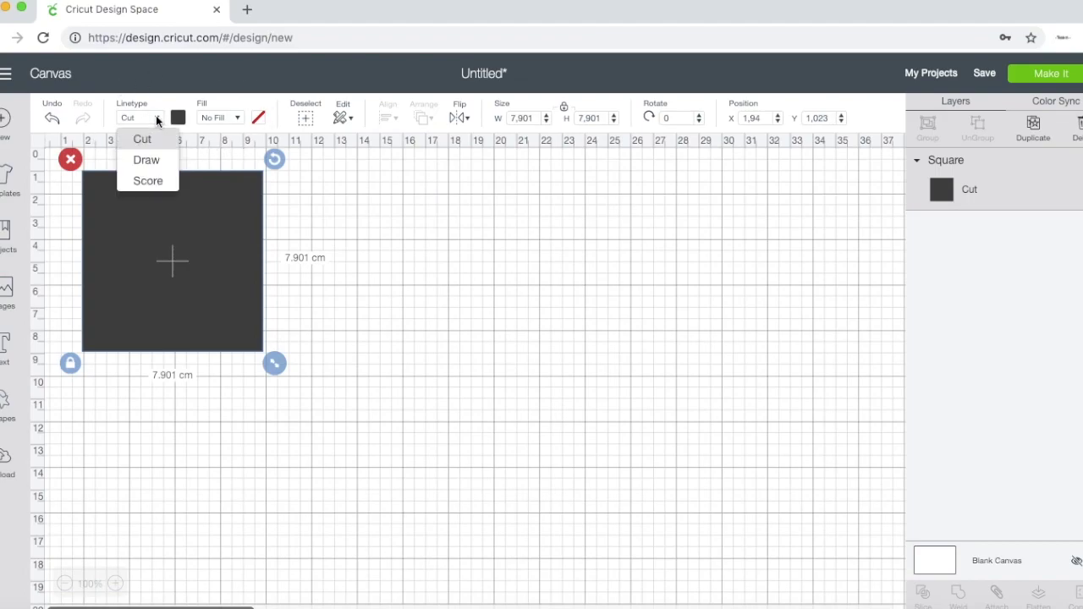
pyautogui.click(147, 161)
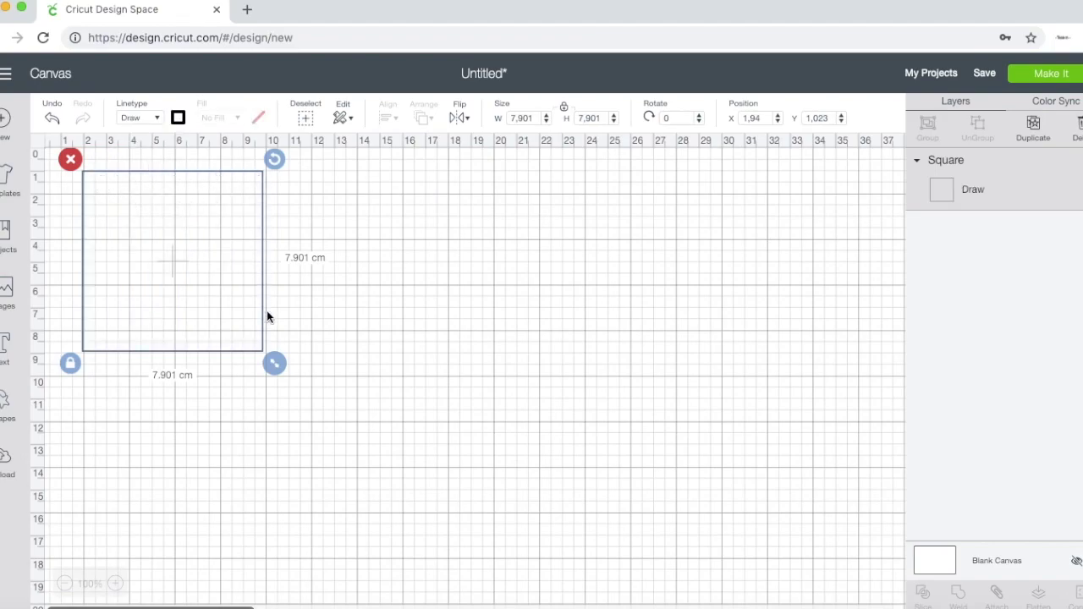
pyautogui.click(177, 118)
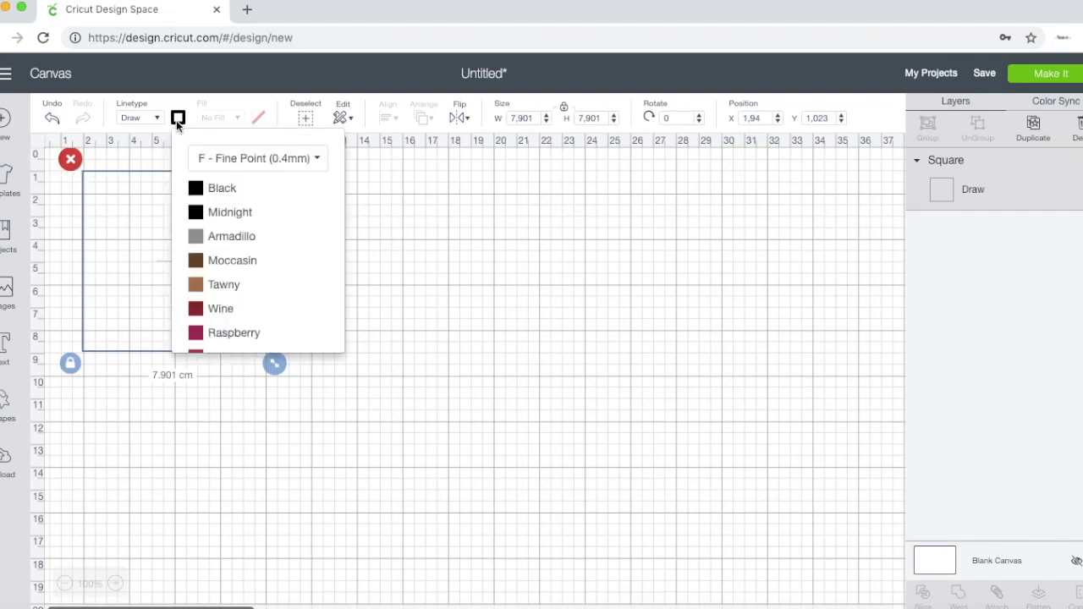
pyautogui.click(317, 161)
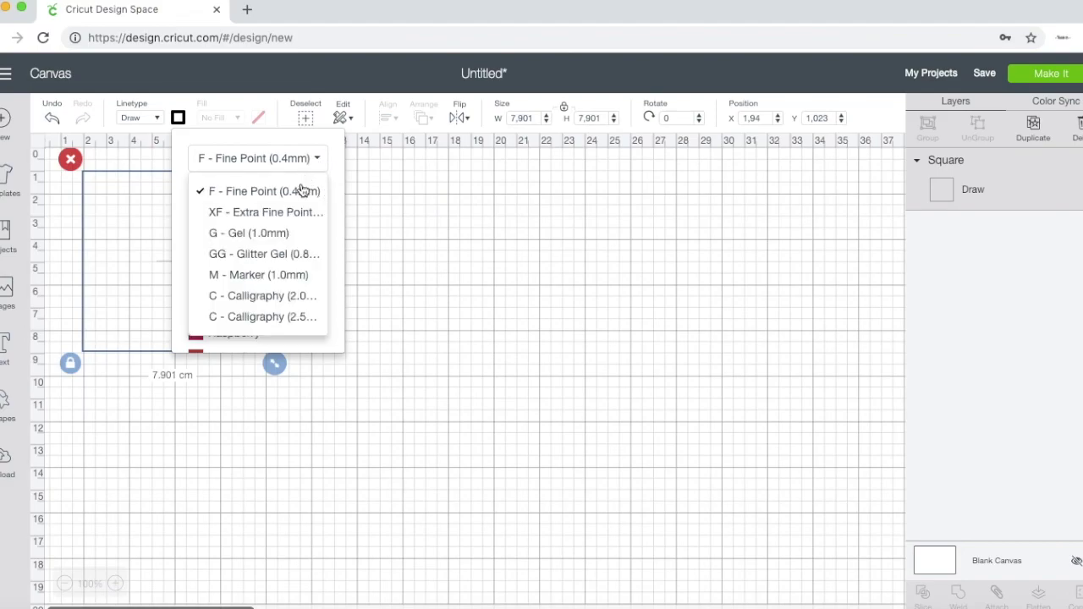
pyautogui.click(251, 276)
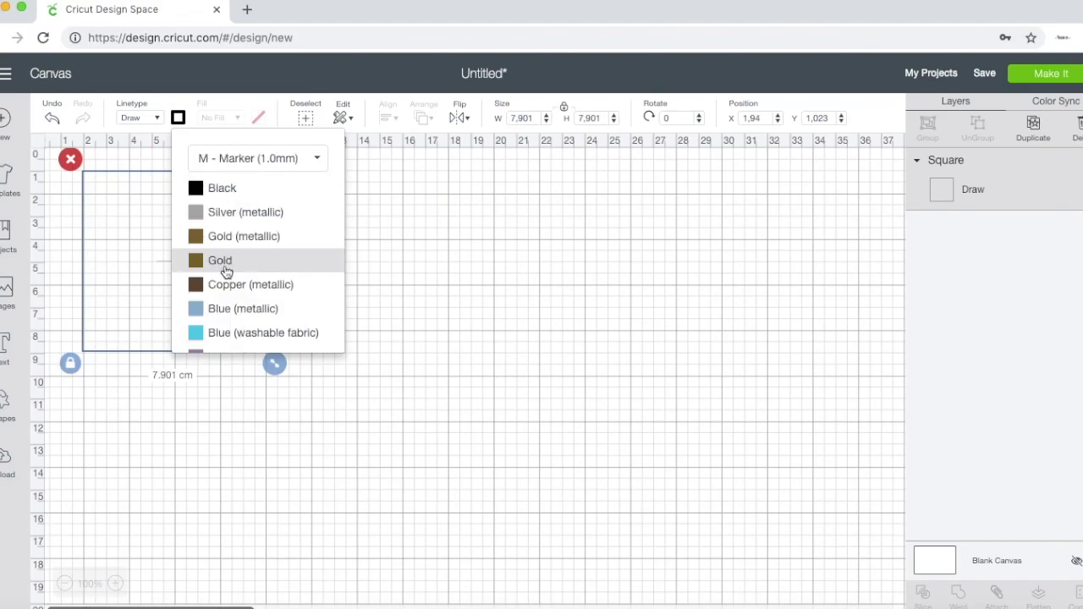
pyautogui.click(199, 335)
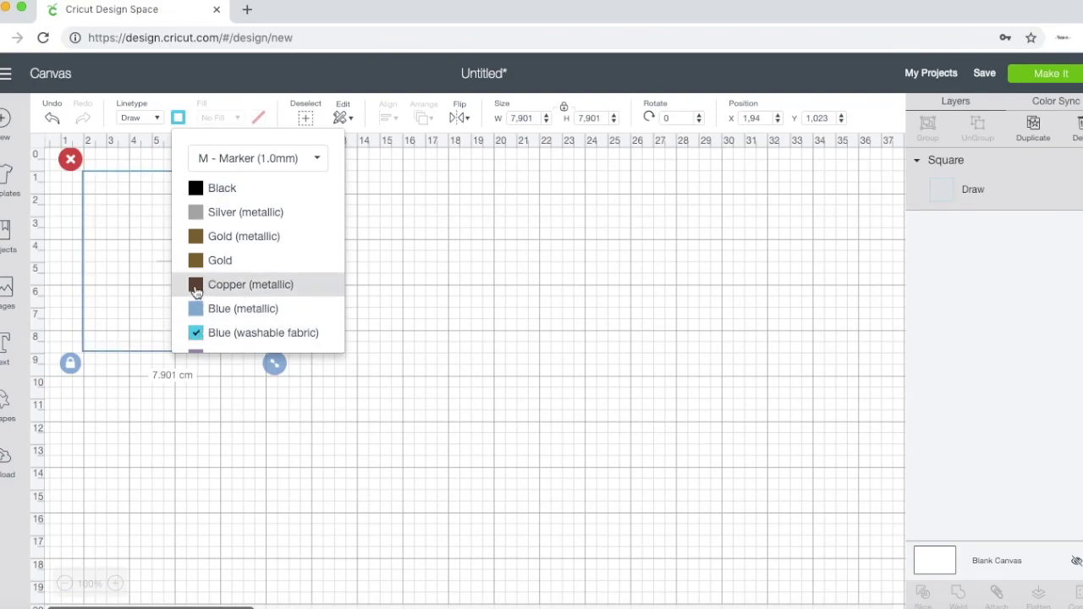
pyautogui.click(135, 259)
pyautogui.click(326, 258)
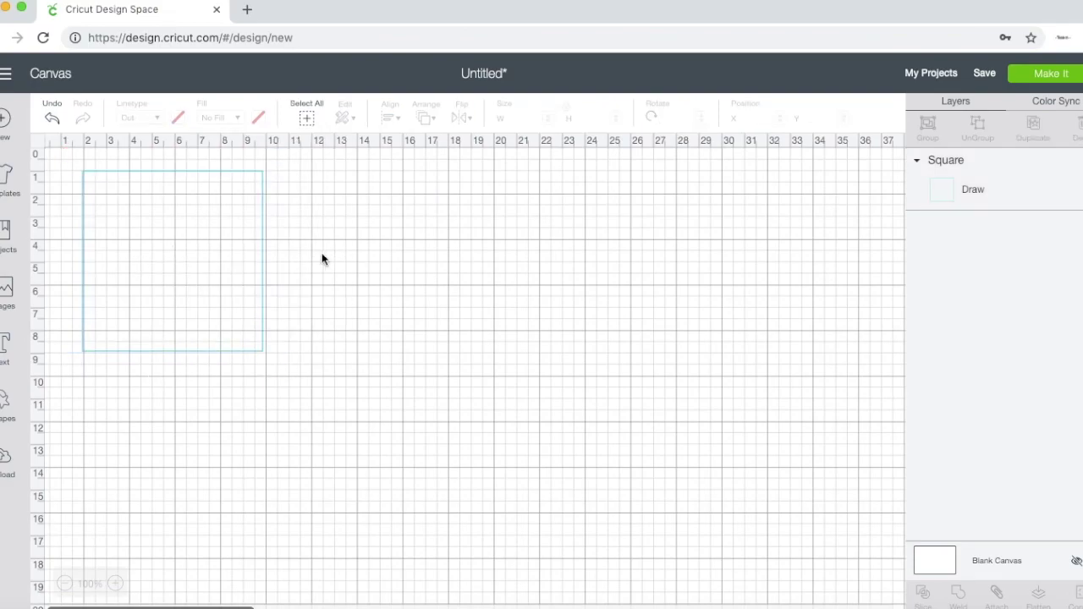
# Step: Change the square's linetype to Score and deselect the shape
pyautogui.click(190, 250)
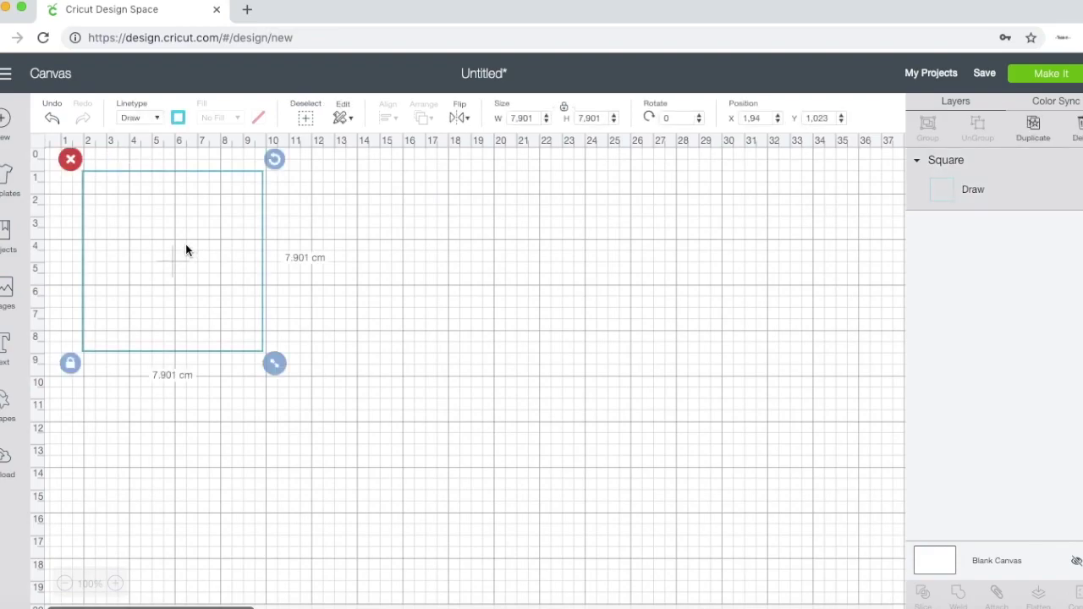
pyautogui.click(157, 118)
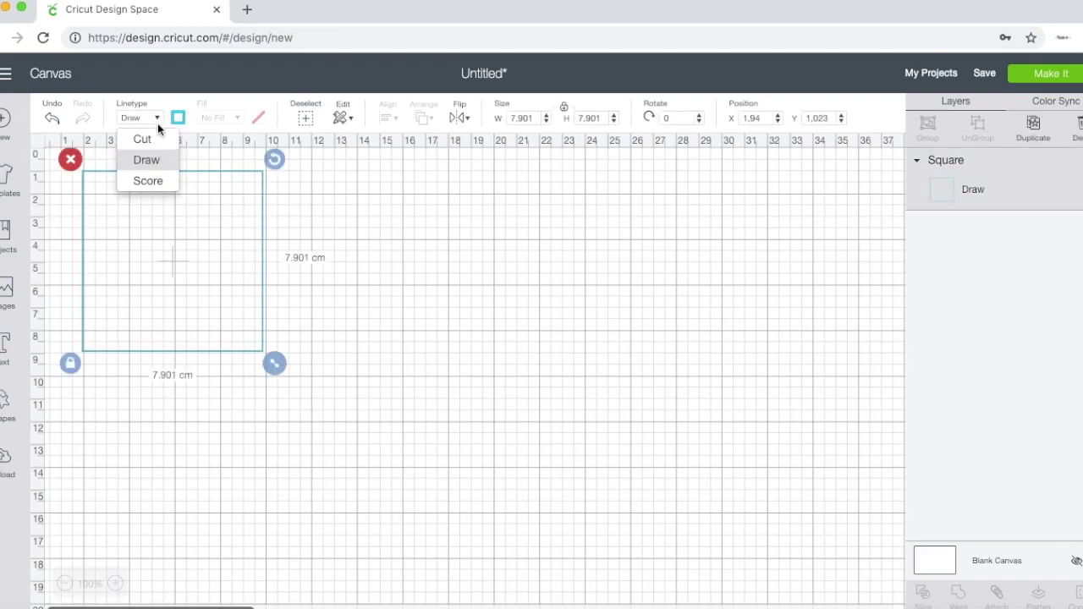
pyautogui.click(147, 180)
pyautogui.click(317, 218)
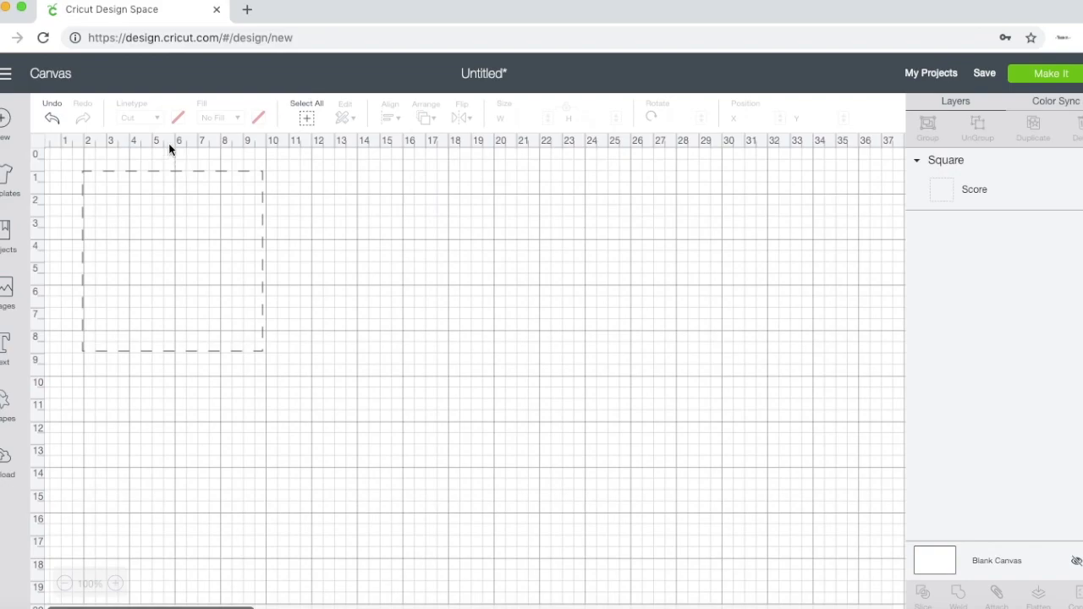
# Step: Set the linetype of the square back to Cut
pyautogui.click(155, 225)
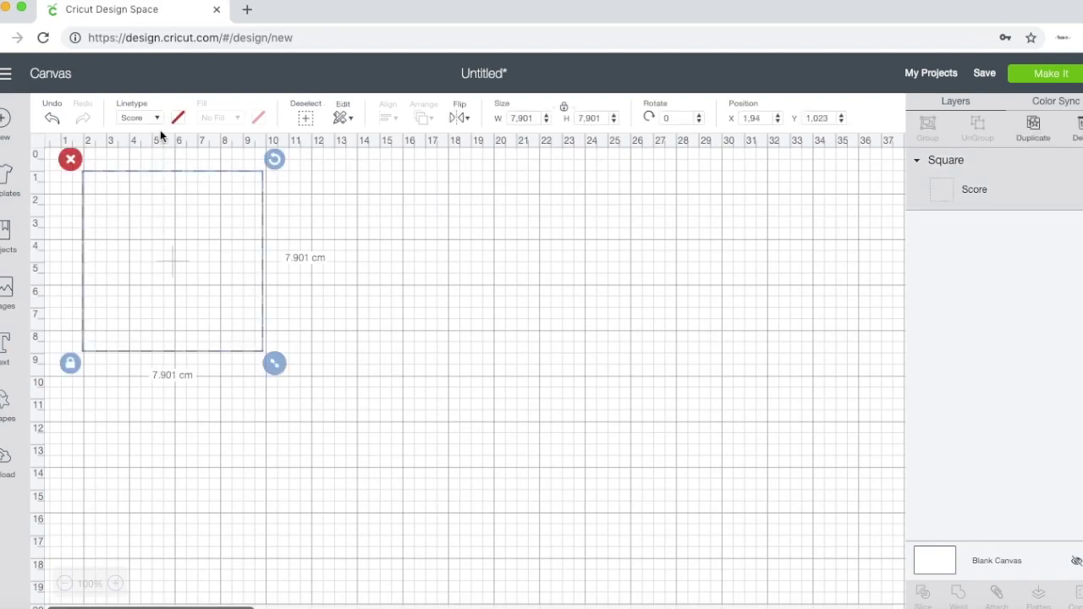
pyautogui.click(158, 119)
pyautogui.click(140, 137)
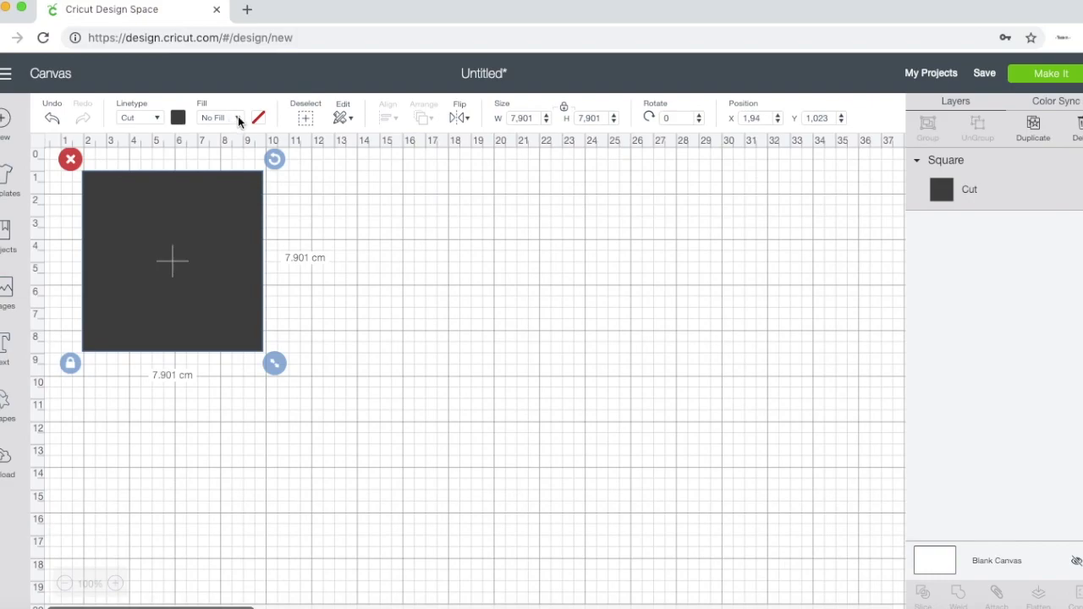
# Step: Set the square's fill to Print and colour it with the medium purple swatch
pyautogui.click(237, 117)
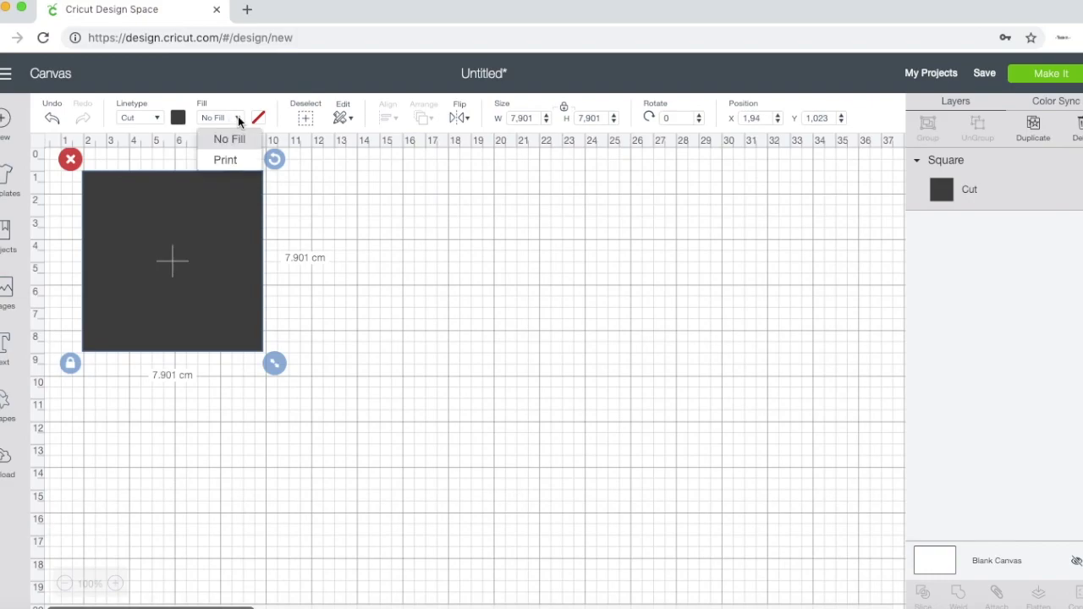
pyautogui.click(226, 162)
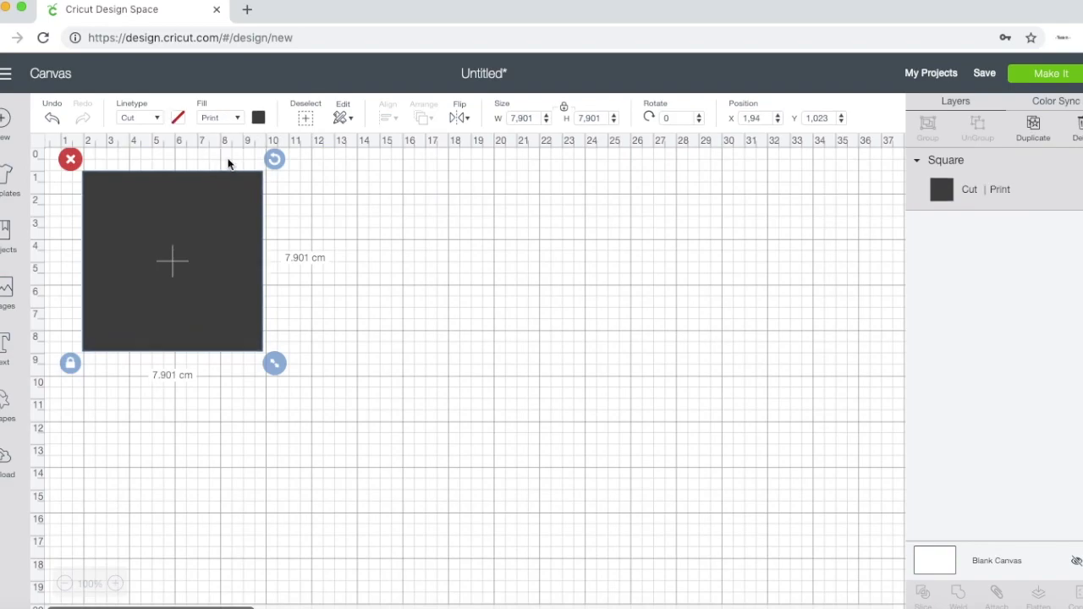
pyautogui.click(259, 117)
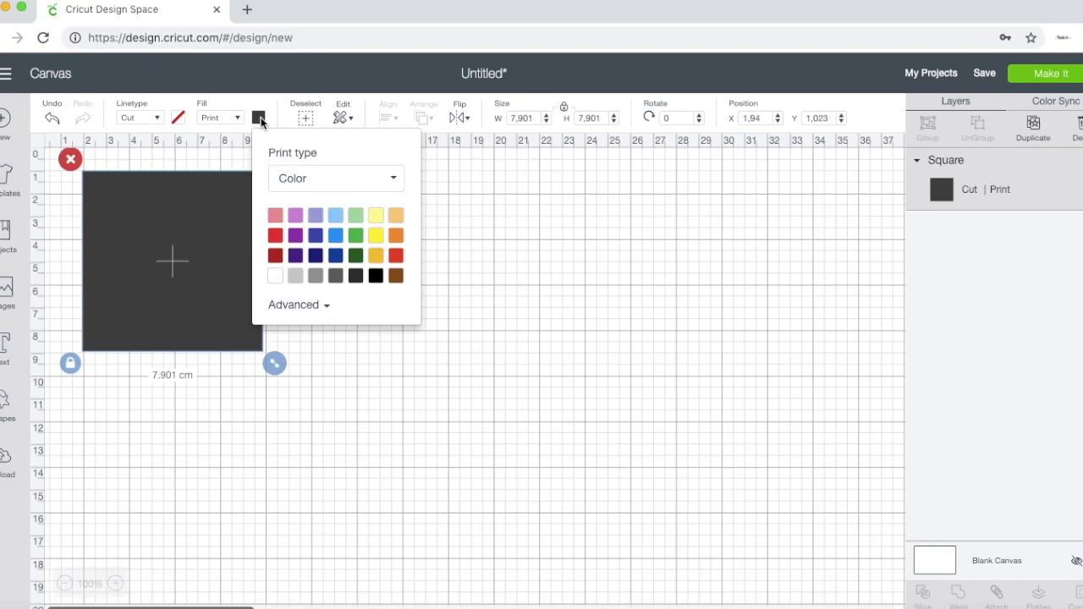
pyautogui.click(295, 237)
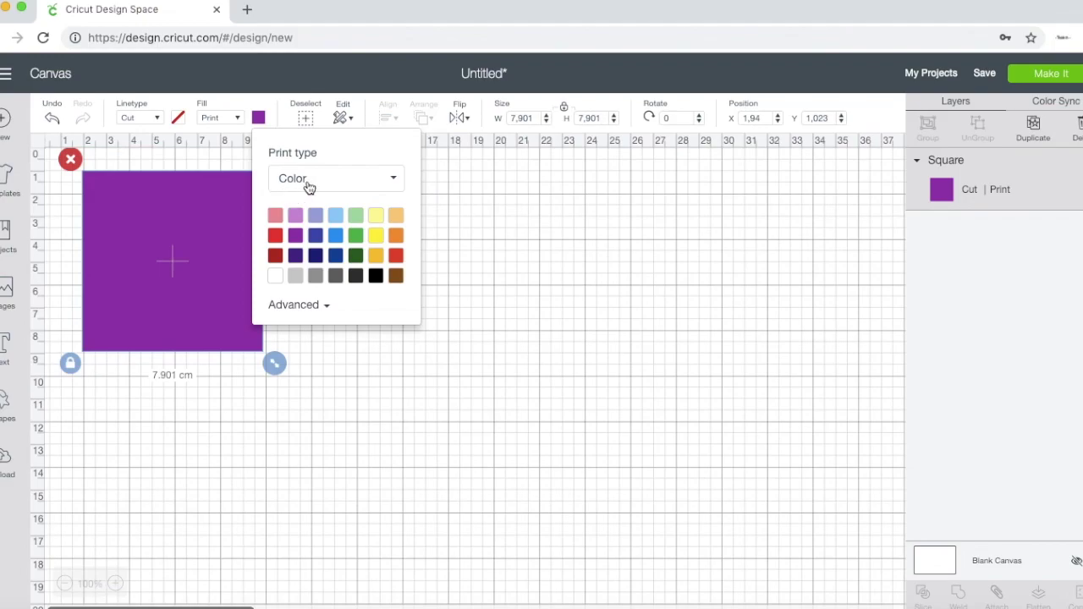
# Step: Pick a custom darker purple, #823B91, as the square's print colour using the advanced colour options
pyautogui.click(314, 306)
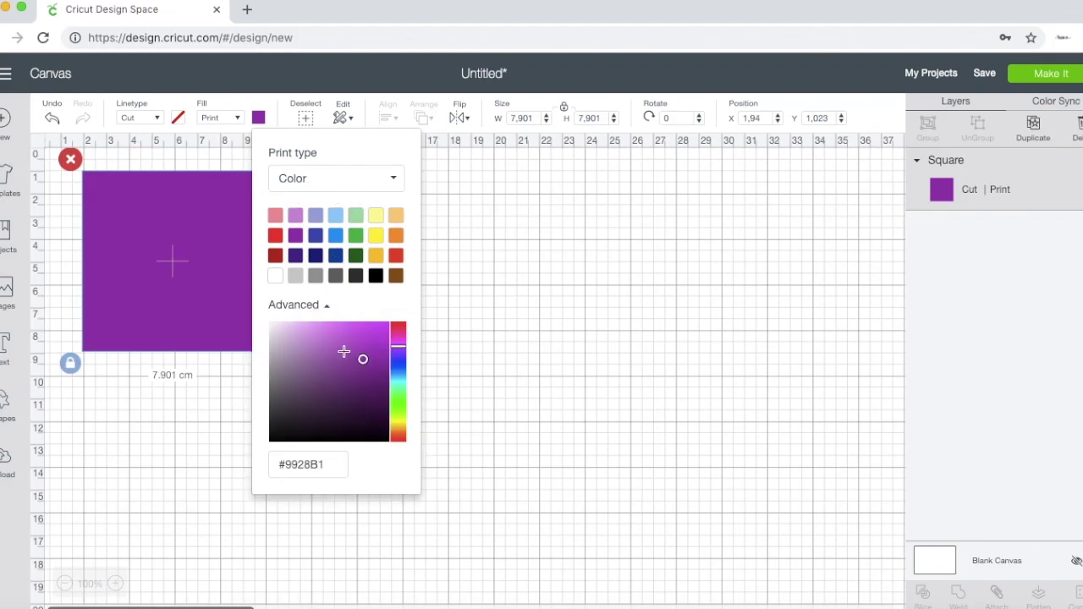
pyautogui.click(336, 346)
pyautogui.click(329, 362)
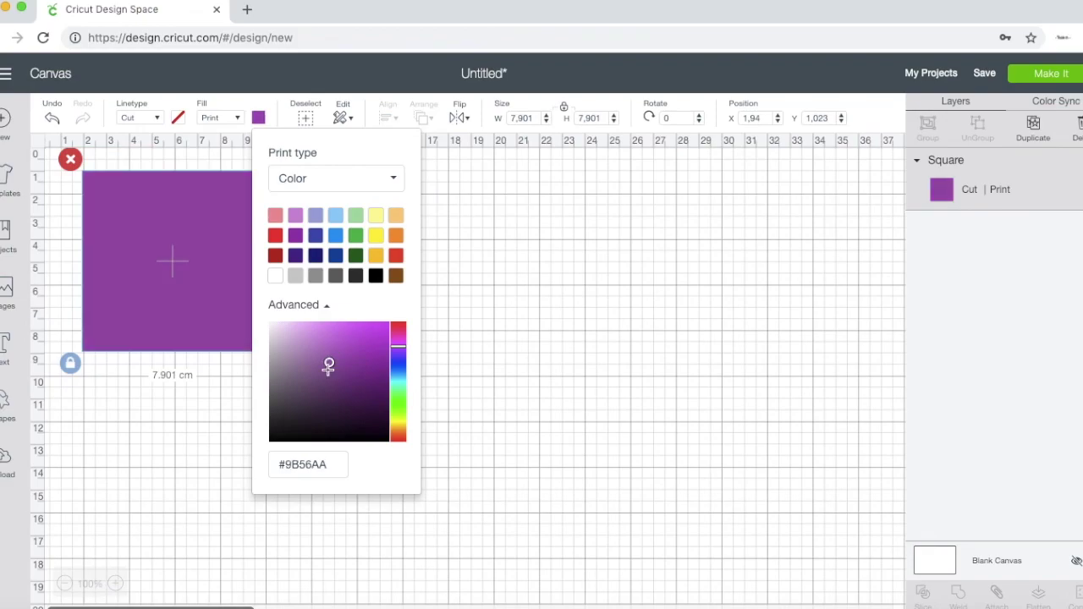
pyautogui.click(341, 373)
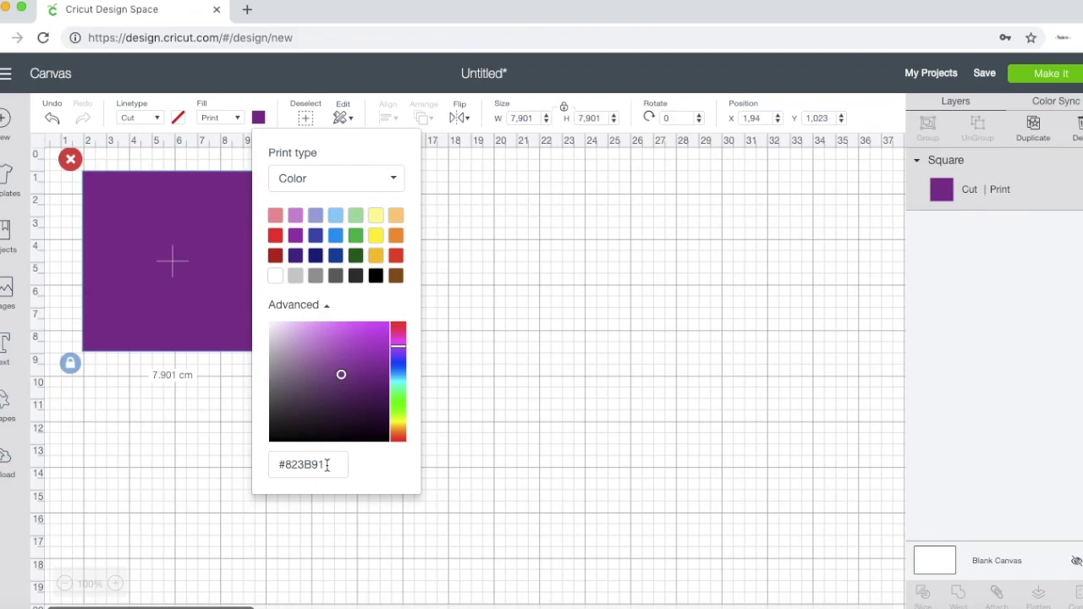
pyautogui.click(316, 305)
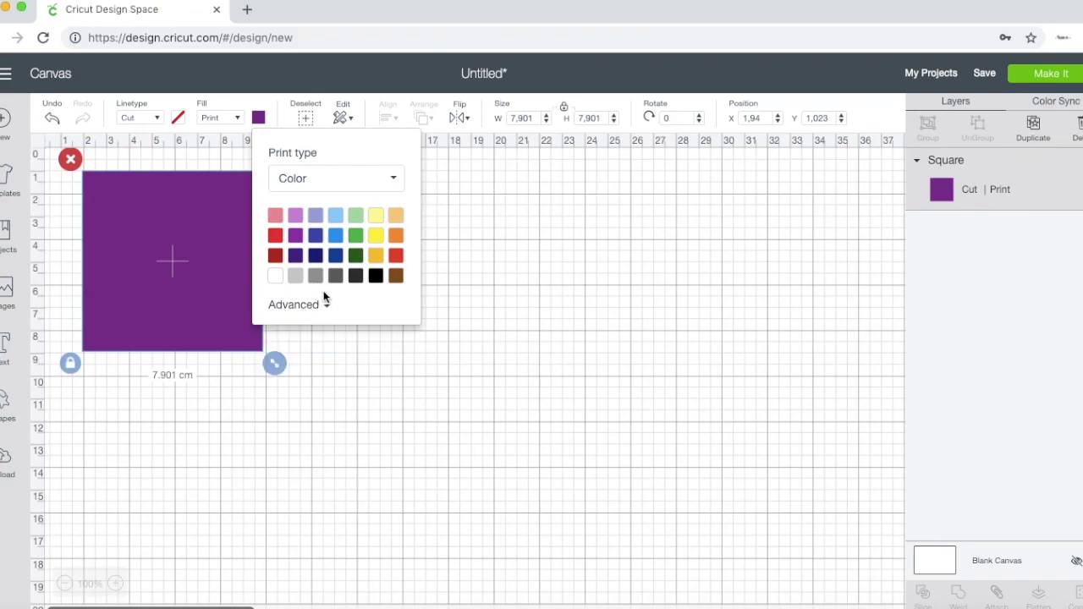
# Step: Switch the print type to Pattern, fill the square with the pale teal watercolour pattern, and view its editing options
pyautogui.click(393, 179)
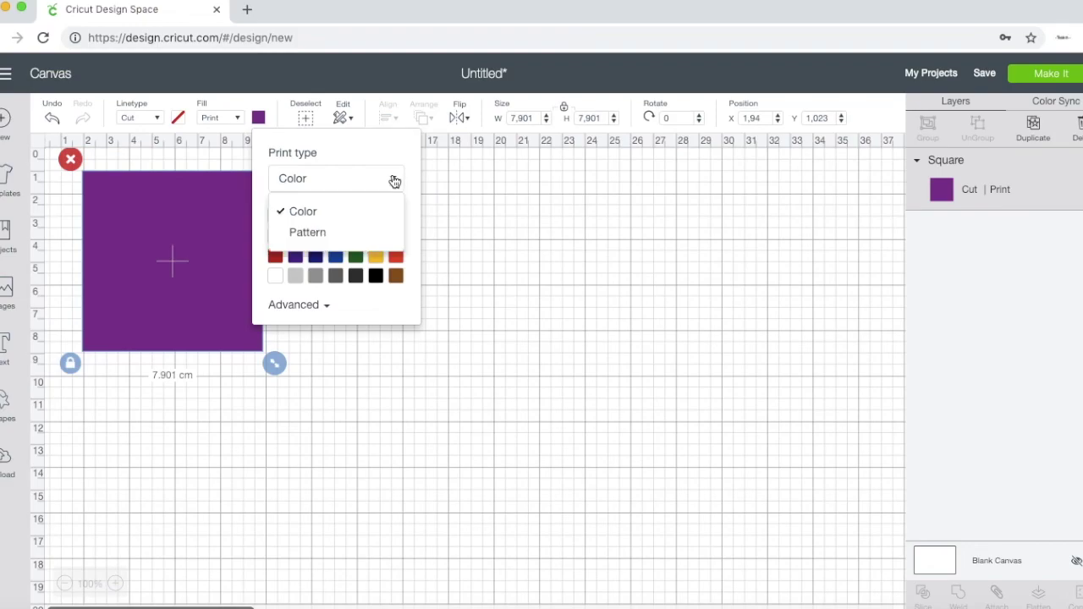
pyautogui.click(311, 233)
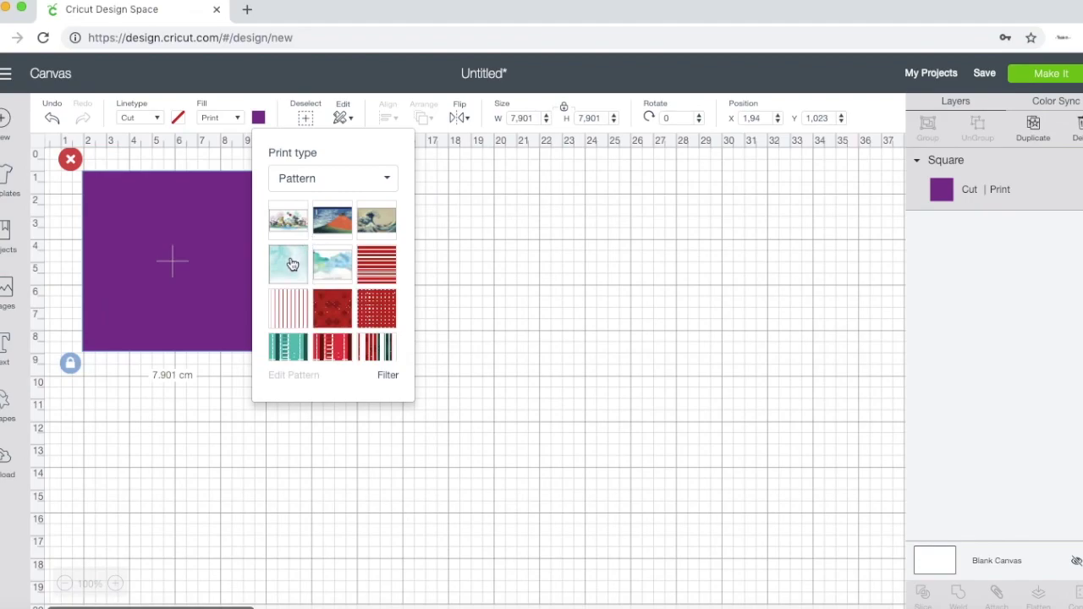
pyautogui.click(290, 265)
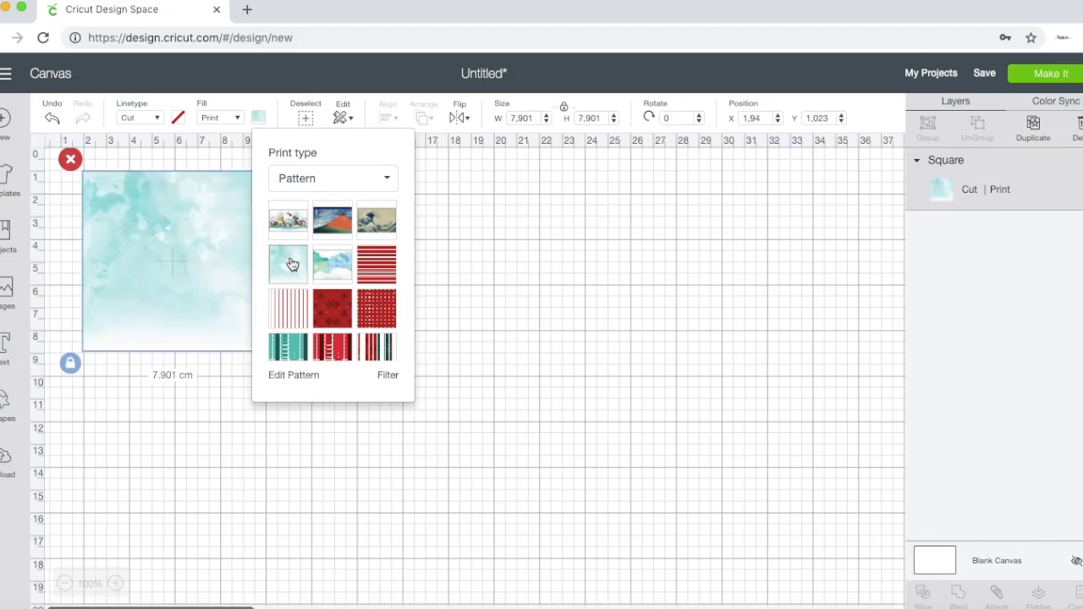
pyautogui.click(307, 378)
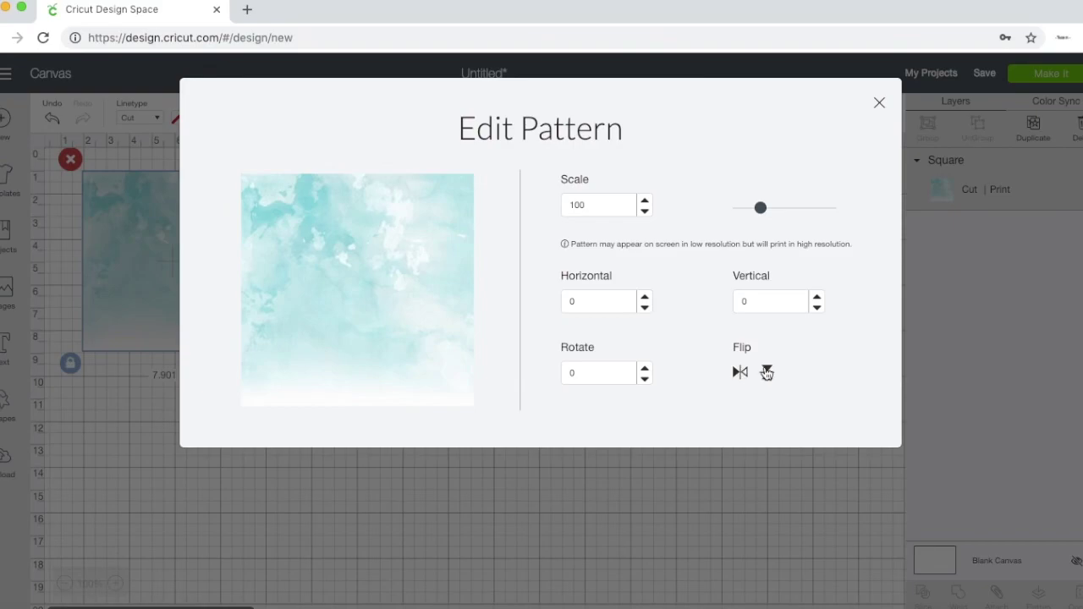
pyautogui.click(879, 104)
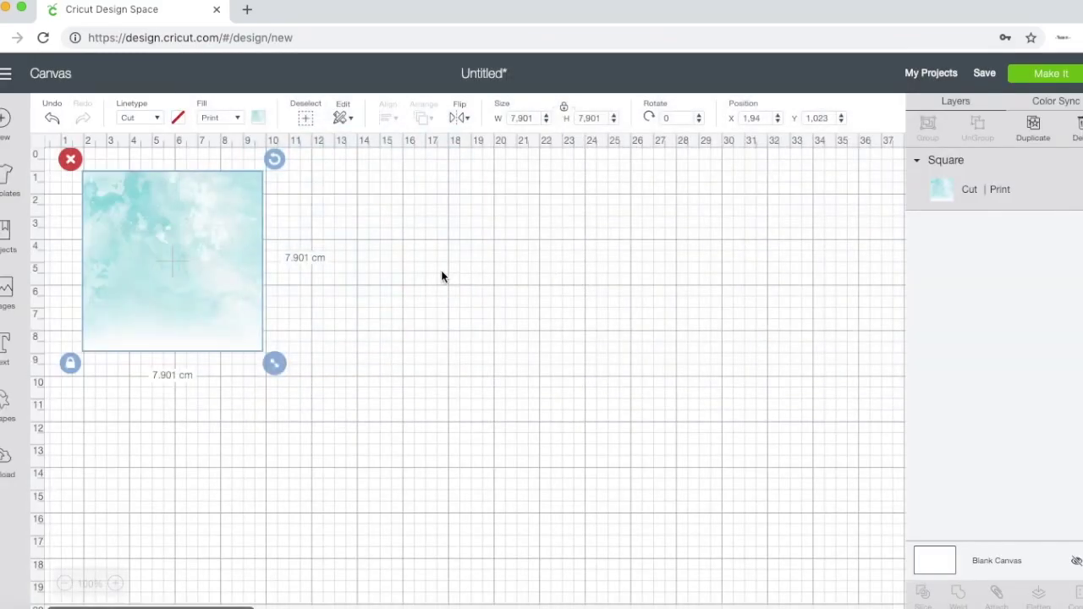
# Step: Filter the print patterns by green
pyautogui.click(259, 118)
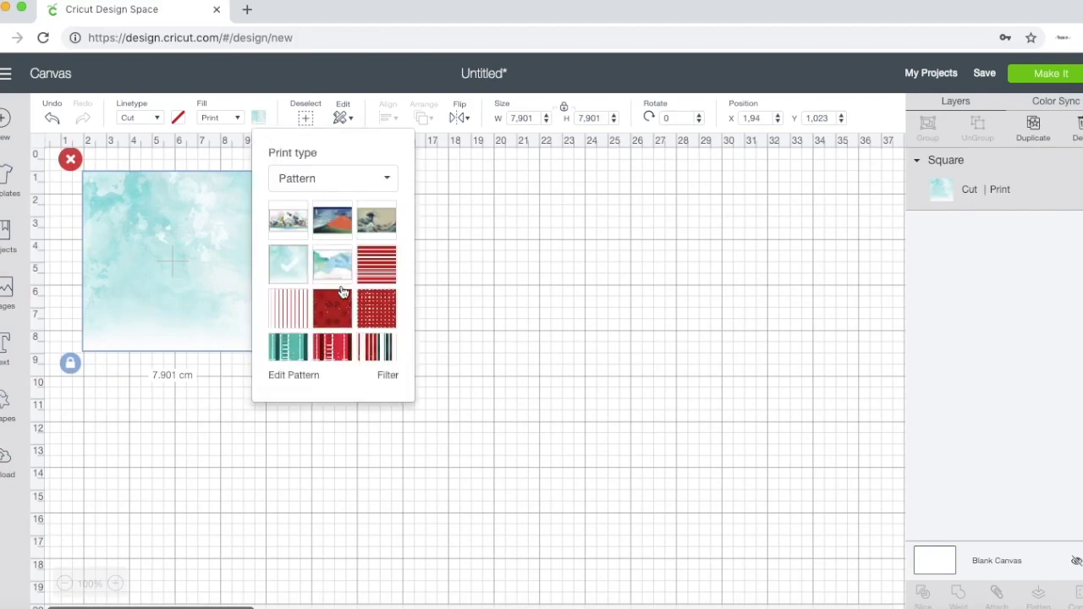
pyautogui.click(385, 377)
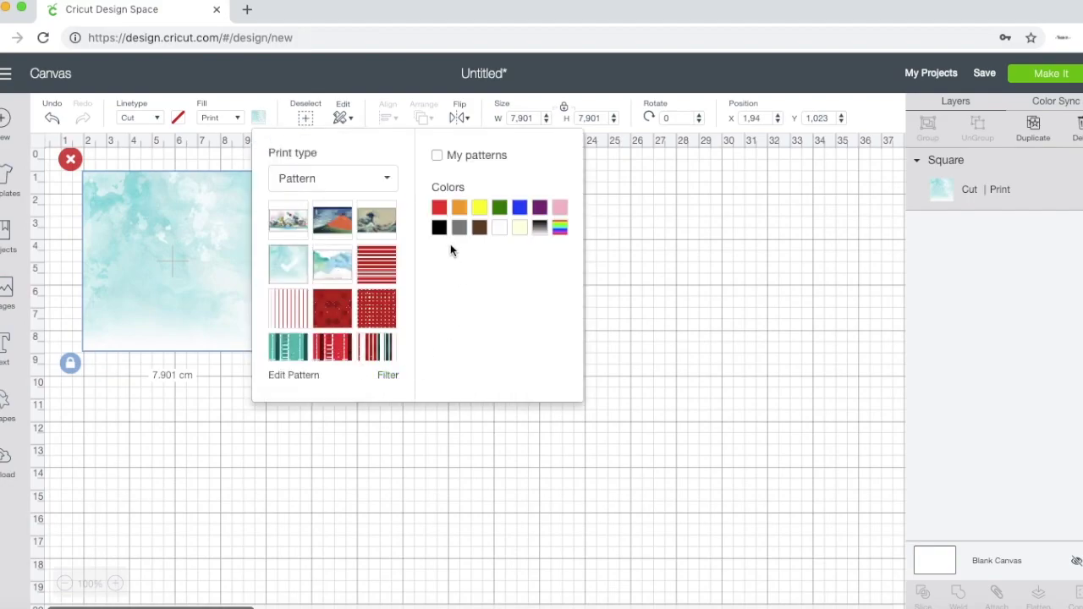
pyautogui.click(499, 209)
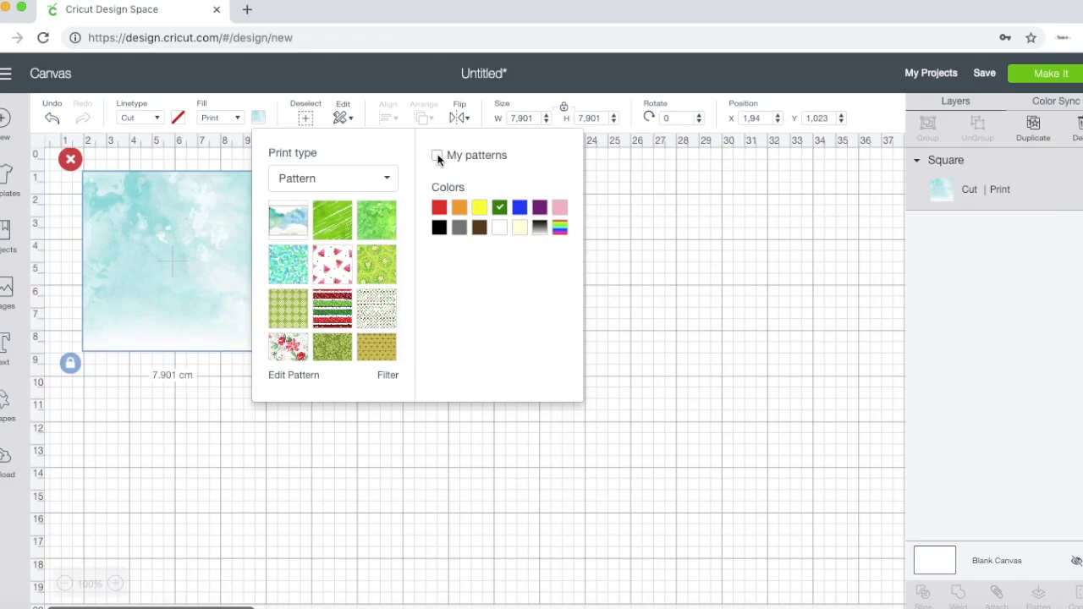
pyautogui.click(384, 375)
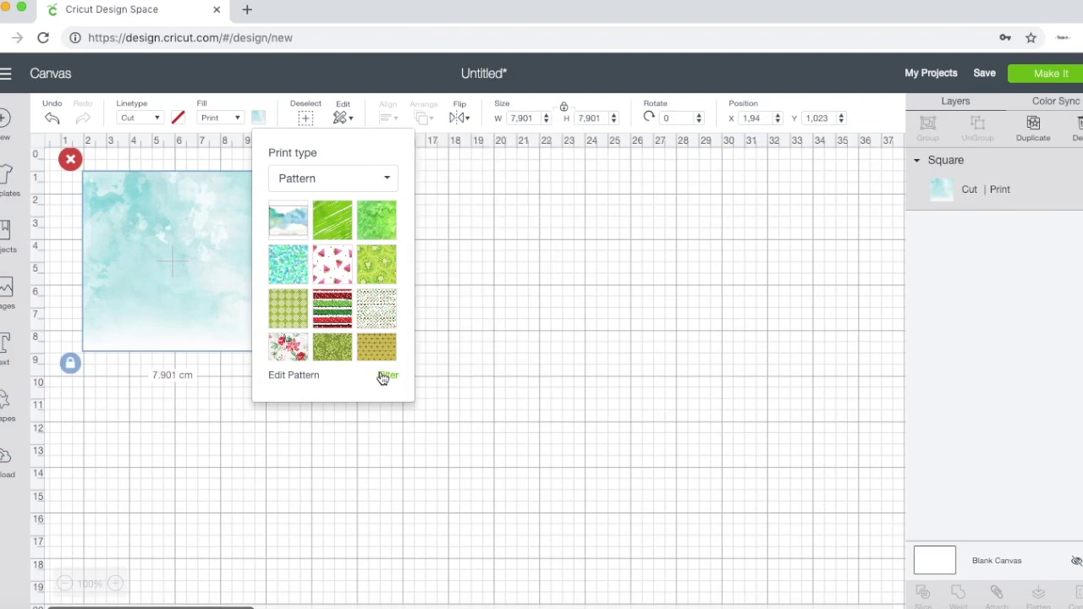
# Step: Close the pattern options and delete the watercolour-patterned square from the canvas
pyautogui.click(203, 229)
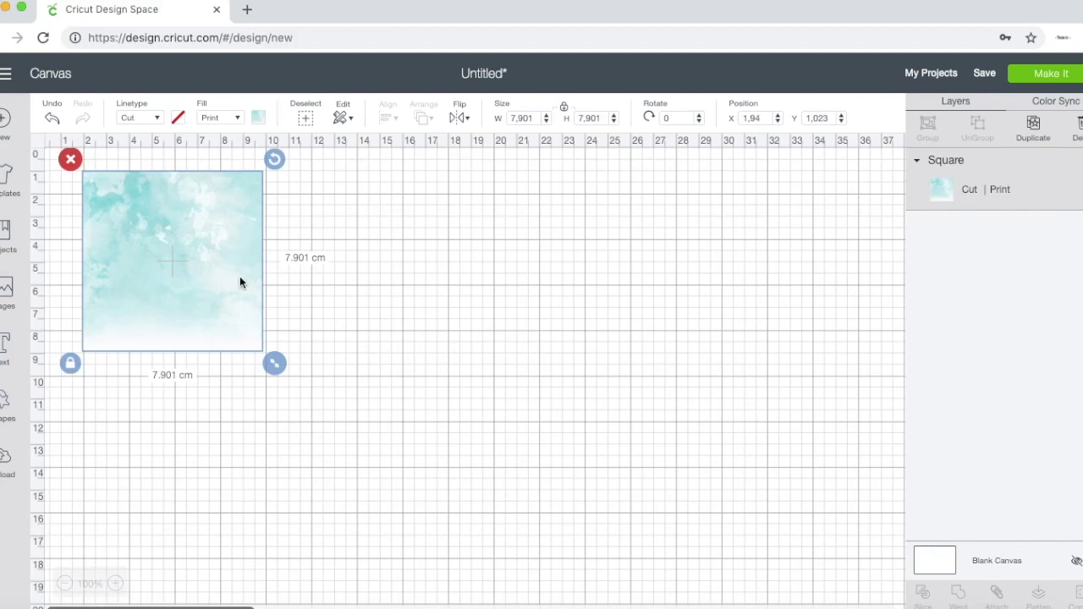
pyautogui.click(365, 351)
pyautogui.click(141, 261)
pyautogui.click(71, 160)
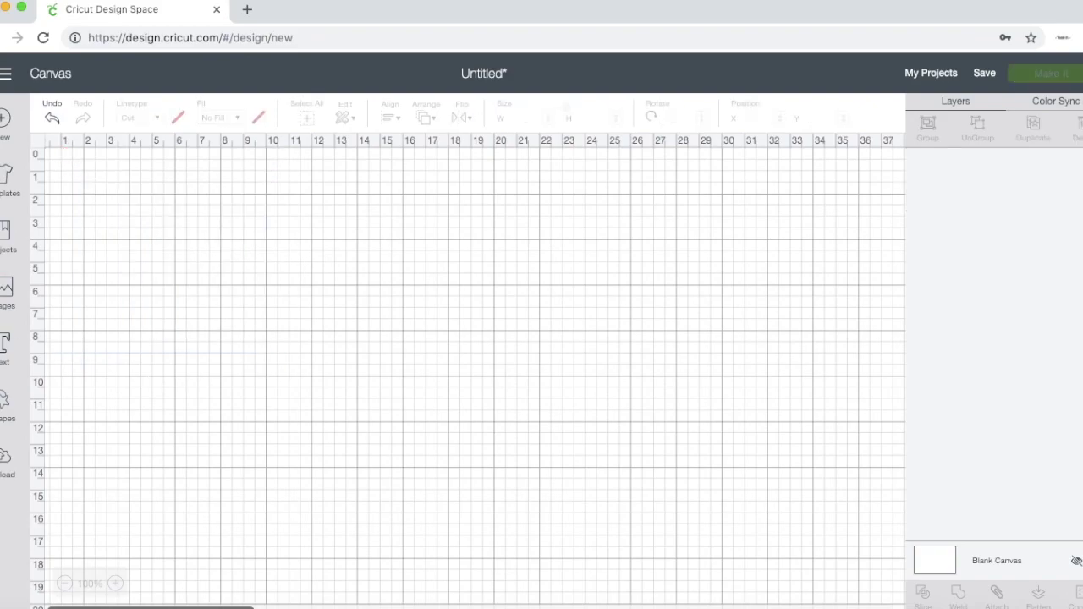
# Step: Insert a new square and place it at about X 3.7, Y 2.1 cm on the canvas
pyautogui.click(7, 404)
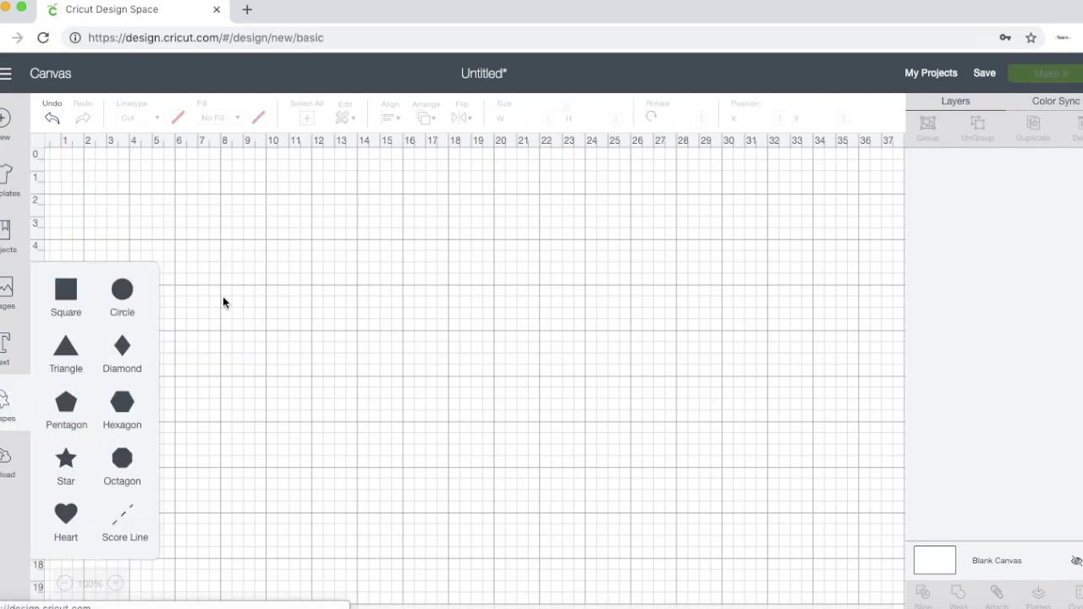
pyautogui.click(67, 290)
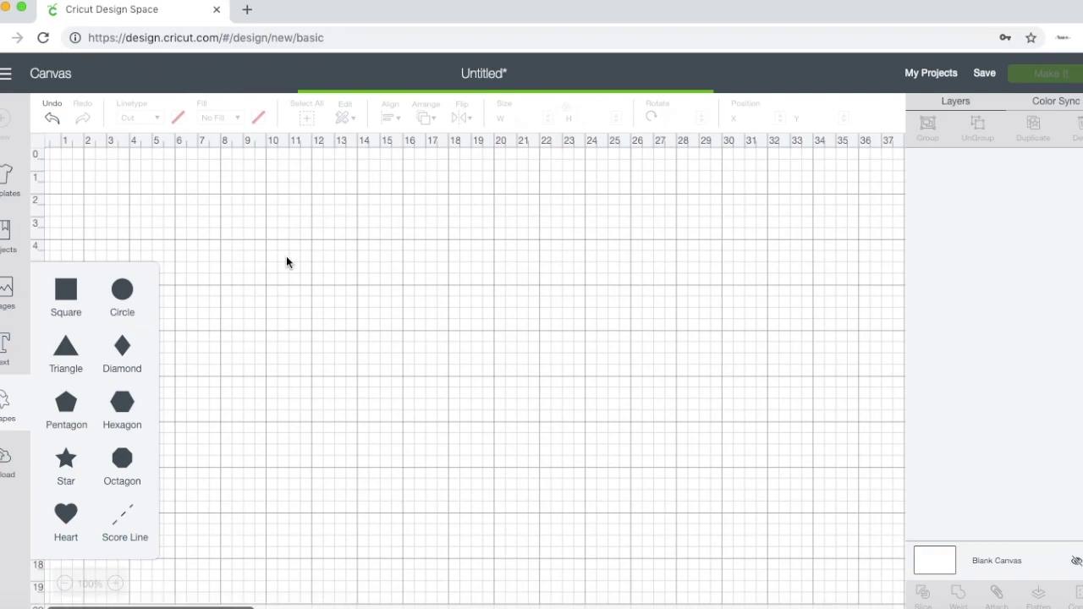
pyautogui.moveTo(309, 359); pyautogui.dragTo(187, 203)
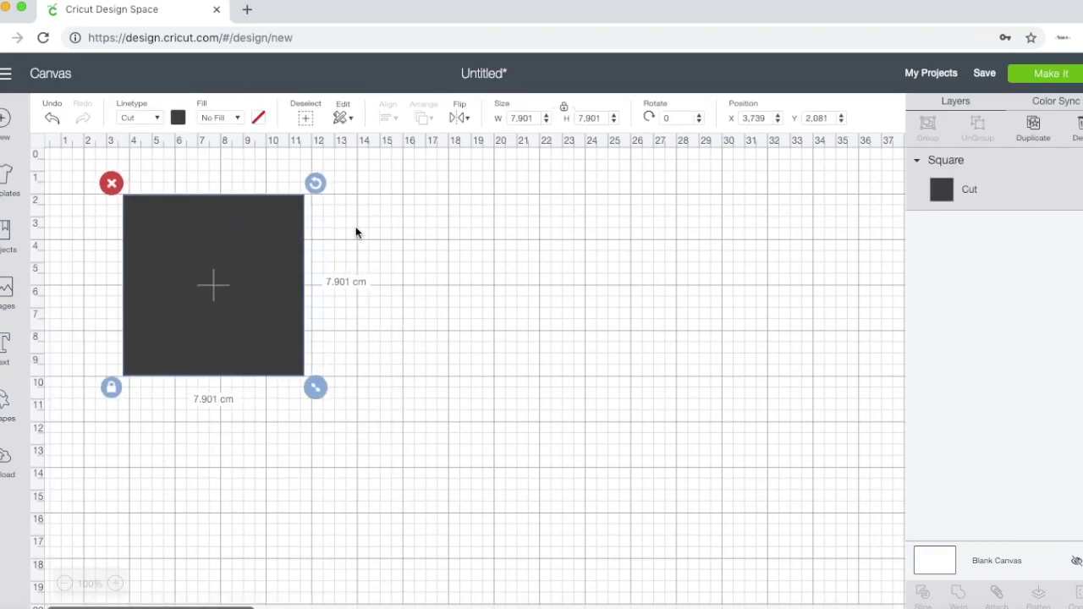
pyautogui.click(356, 232)
# Step: Insert the red squirrel image from the image library and place it beside the square at about X 14.8, Y 3.7 cm
pyautogui.click(9, 291)
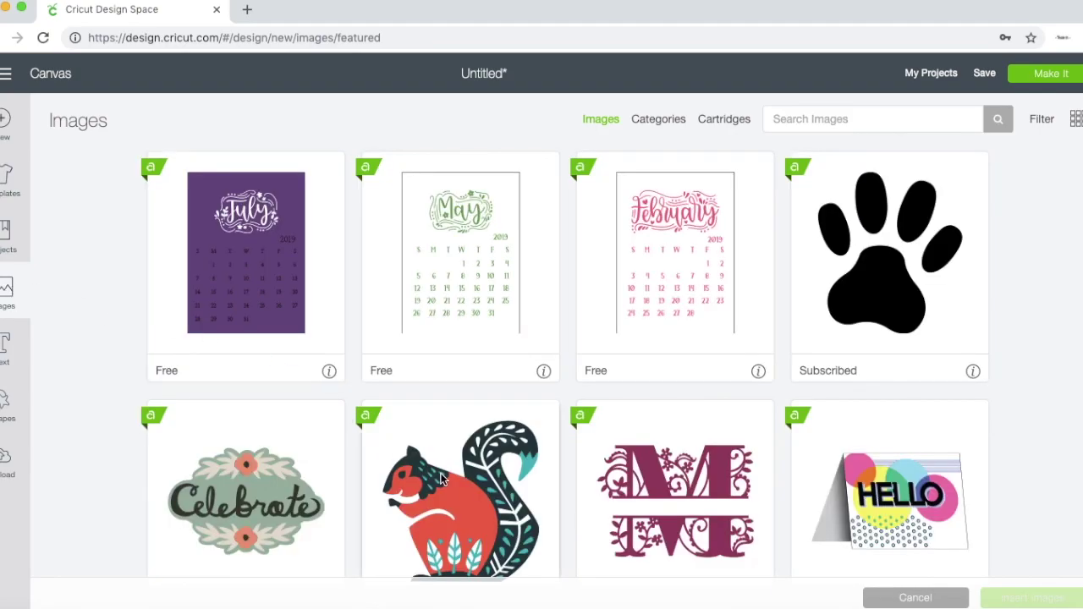
pyautogui.click(443, 476)
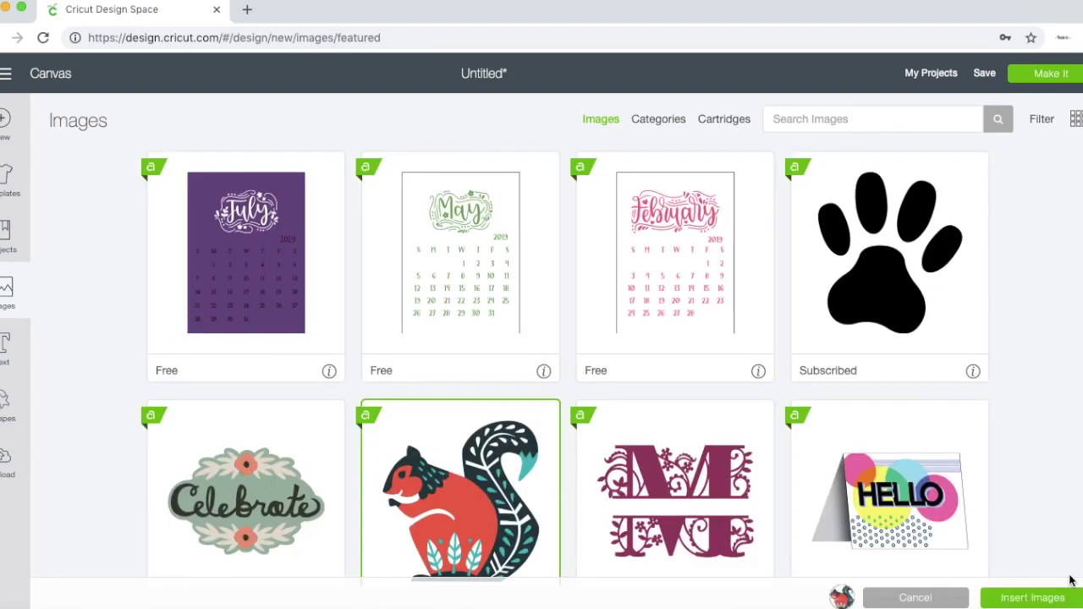
pyautogui.click(1032, 597)
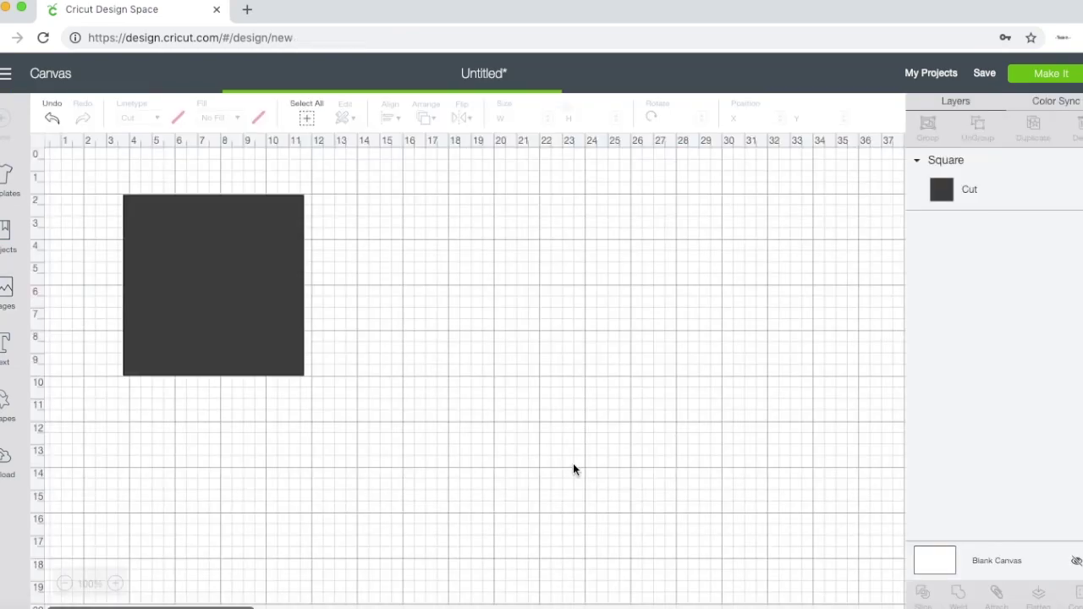
pyautogui.moveTo(412, 459); pyautogui.dragTo(518, 311)
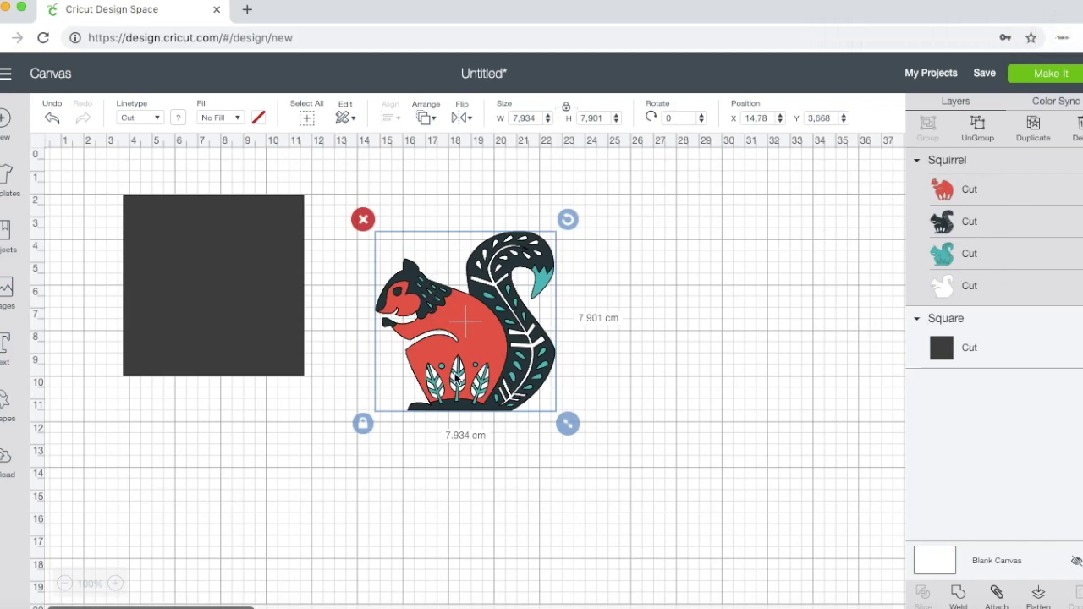
pyautogui.click(650, 390)
# Step: Flatten all the squirrel's layers into a single printable layer
pyautogui.moveTo(598, 434); pyautogui.dragTo(403, 247)
pyautogui.click(1039, 595)
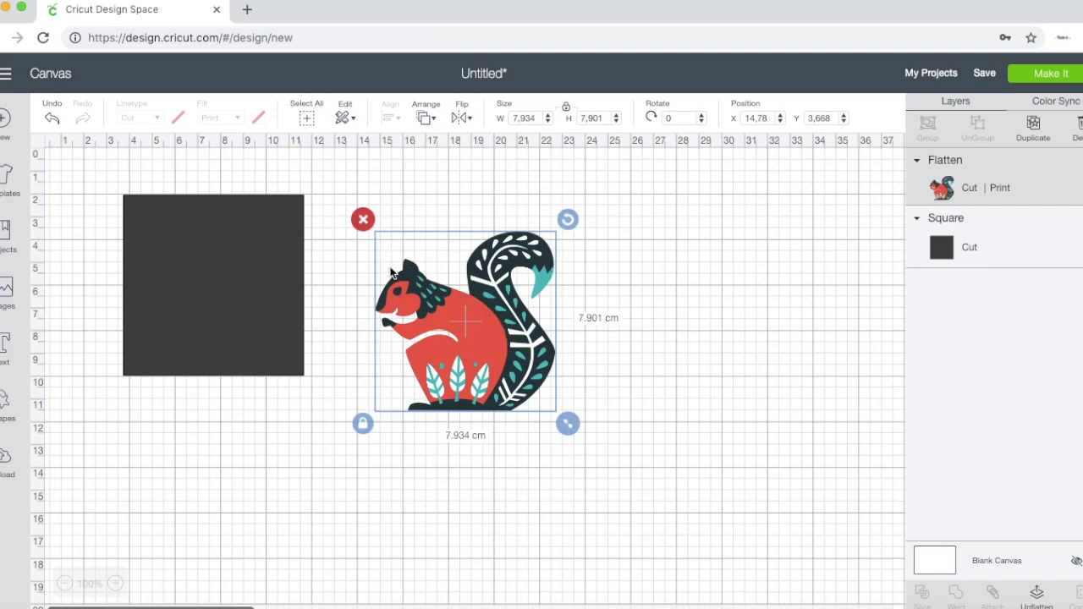
pyautogui.click(643, 416)
# Step: Move the squirrel onto the square, shrink it to about 6.4 cm wide, and centre it within the square
pyautogui.moveTo(480, 350); pyautogui.dragTo(222, 313)
pyautogui.moveTo(322, 387); pyautogui.dragTo(290, 353)
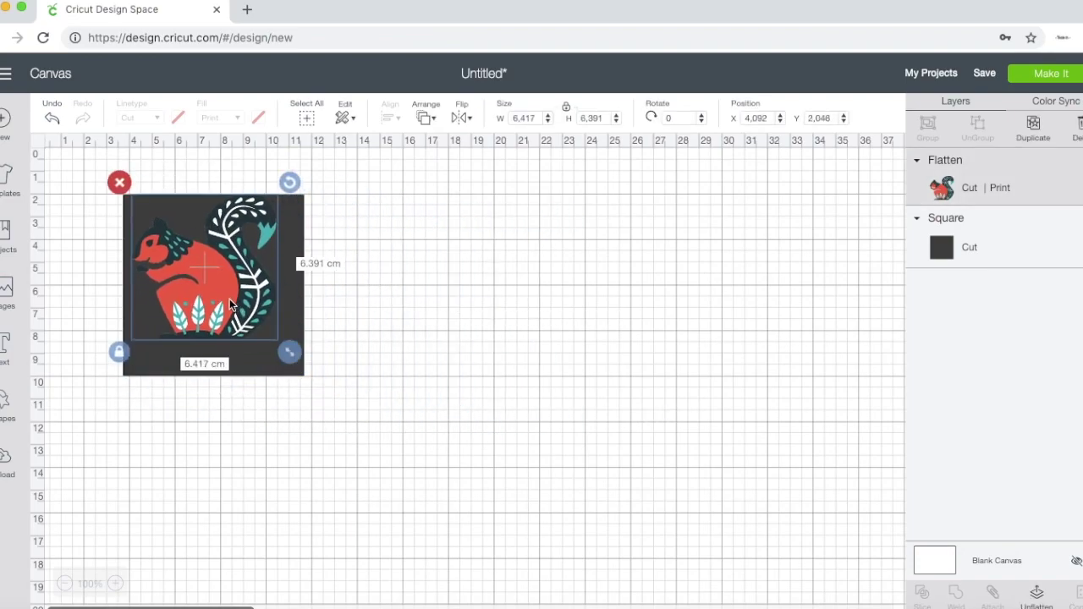
pyautogui.moveTo(228, 297); pyautogui.dragTo(238, 314)
pyautogui.click(406, 317)
# Step: Select the squirrel and the square together and flatten them into one print-then-cut layer
pyautogui.moveTo(399, 395); pyautogui.dragTo(167, 276)
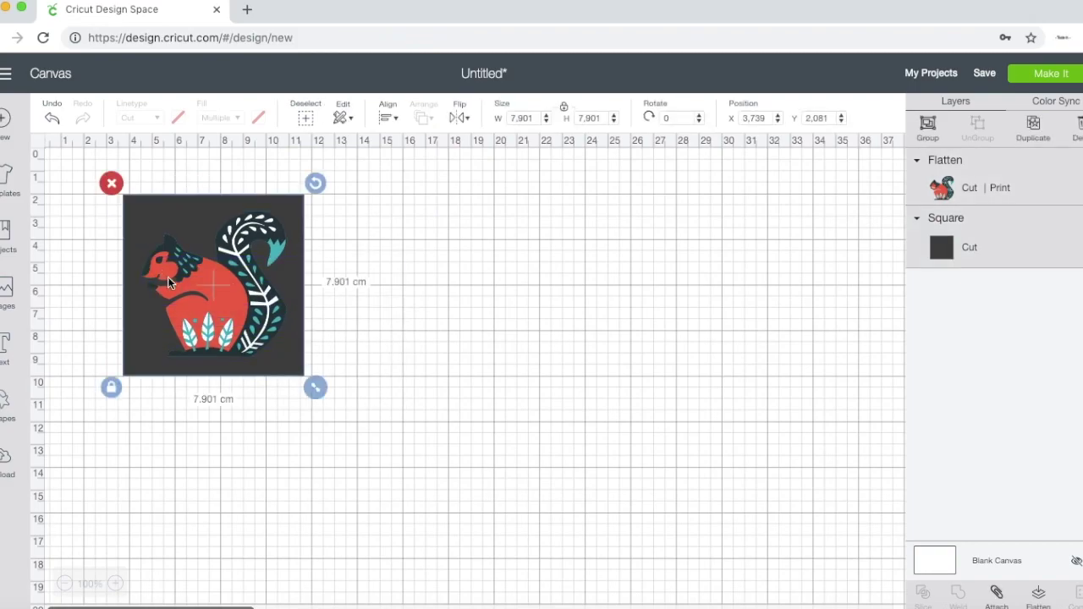
pyautogui.click(1038, 594)
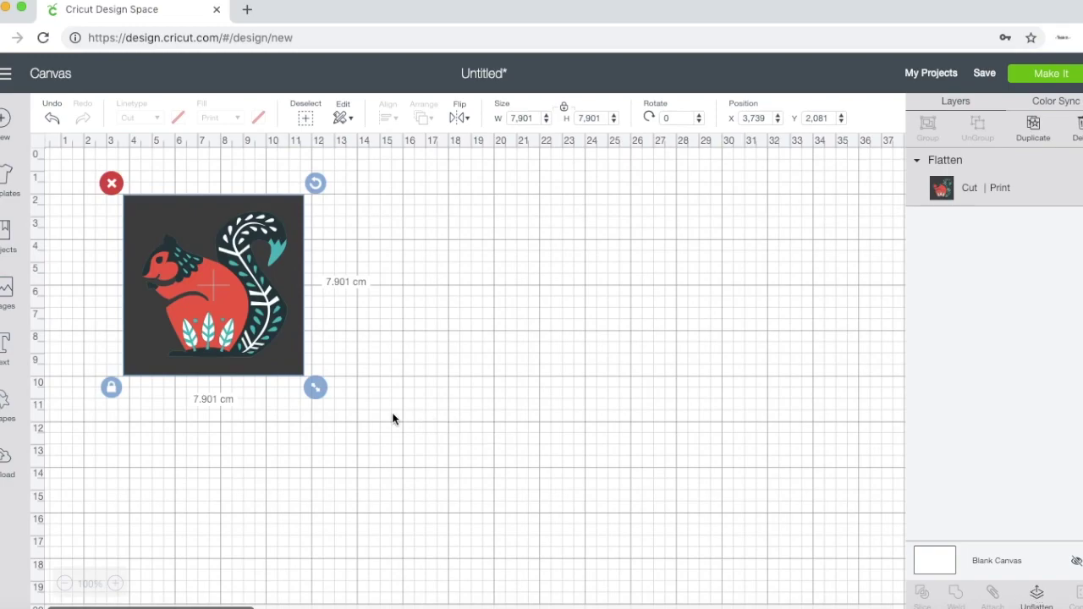
pyautogui.click(354, 414)
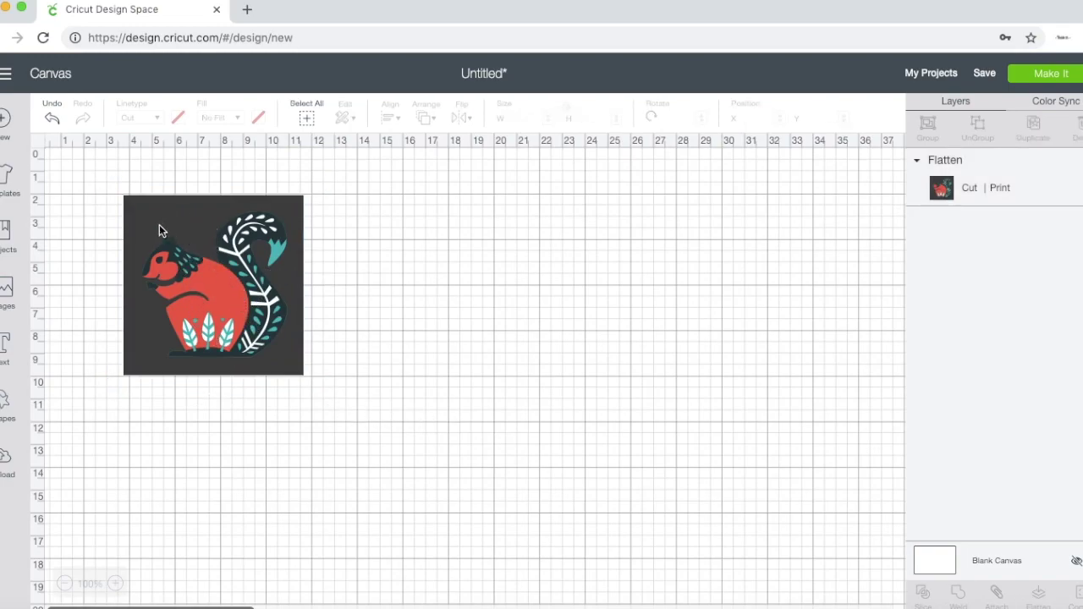
# Step: Delete the flattened squirrel design and insert a new square on the empty canvas
pyautogui.click(124, 202)
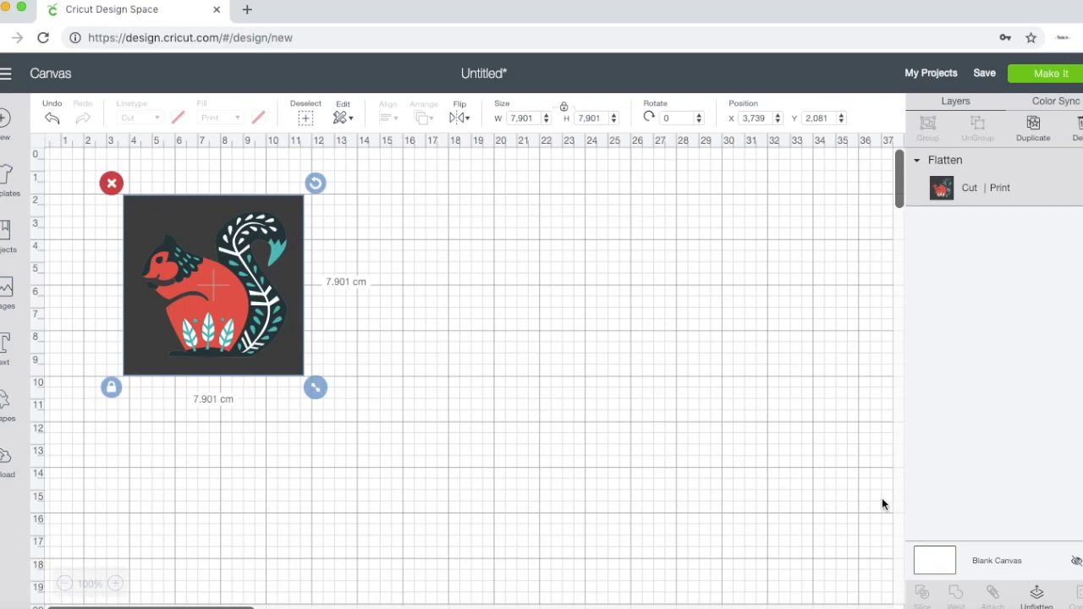
pyautogui.click(111, 182)
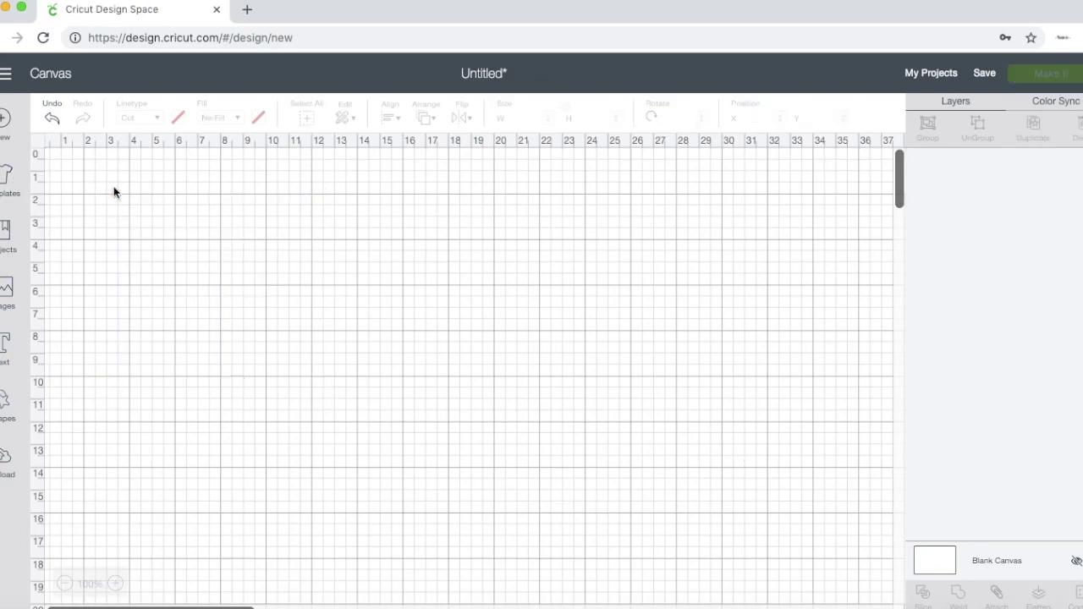
pyautogui.click(4, 393)
pyautogui.click(66, 291)
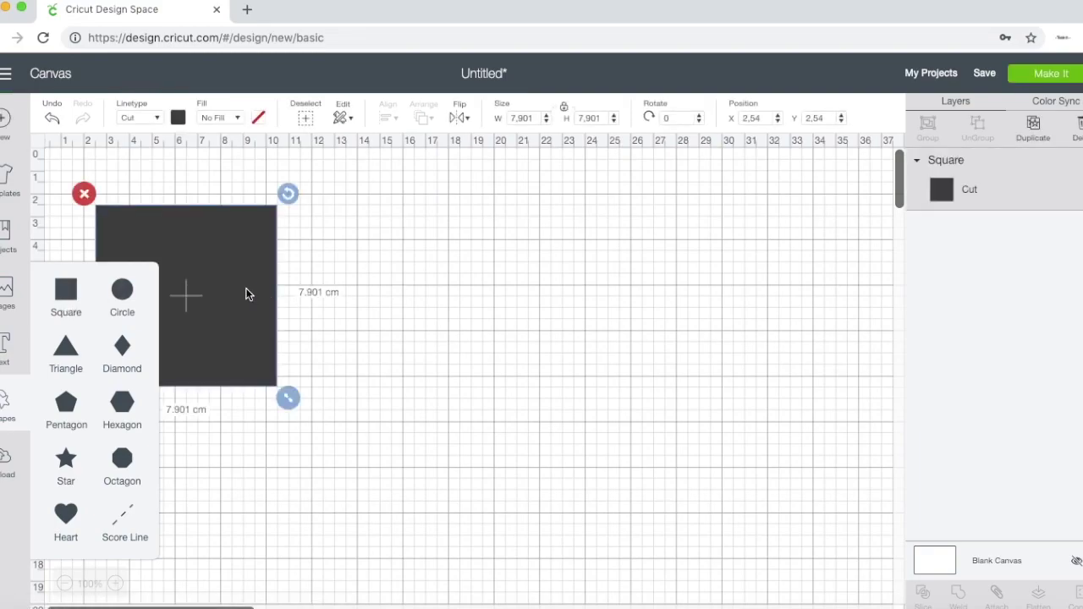
# Step: Move the new square around the canvas and settle it at about X 2.7, Y 1.4 cm
pyautogui.moveTo(249, 293); pyautogui.dragTo(353, 298)
pyautogui.click(384, 306)
pyautogui.moveTo(325, 334); pyautogui.dragTo(548, 284)
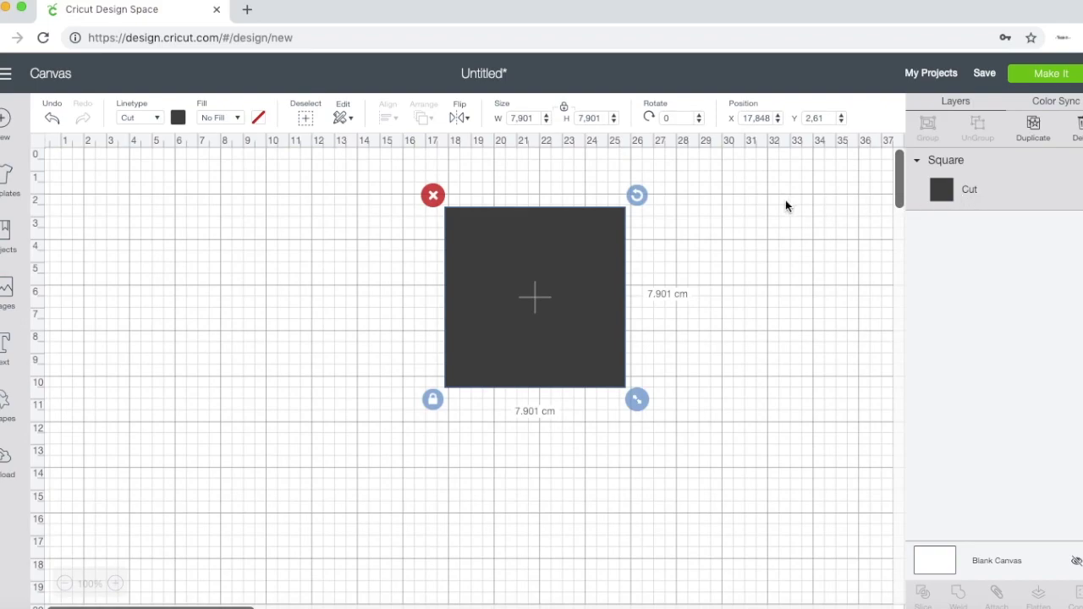
pyautogui.moveTo(592, 256); pyautogui.dragTo(271, 224)
pyautogui.press('Escape')
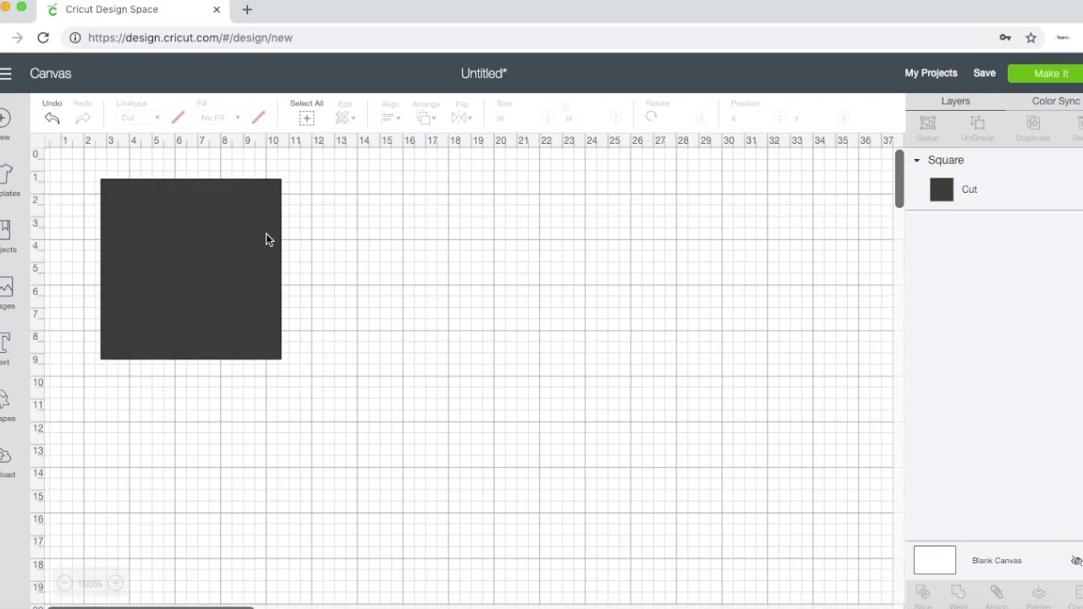
pyautogui.click(203, 245)
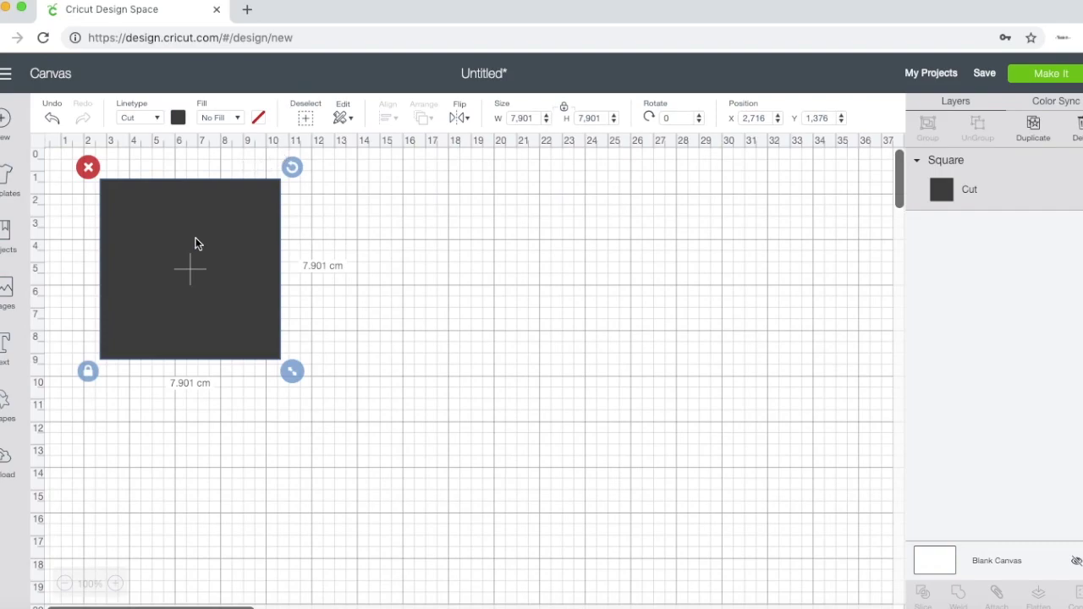
pyautogui.click(464, 256)
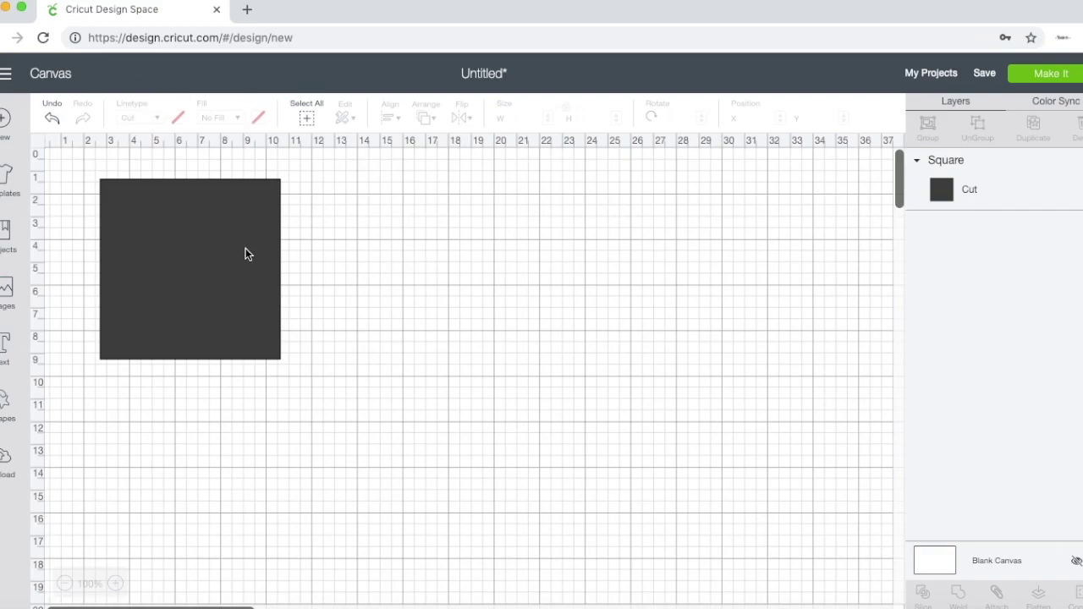
# Step: Set the square's fill to Print and colour it with the medium indigo-blue swatch
pyautogui.click(197, 244)
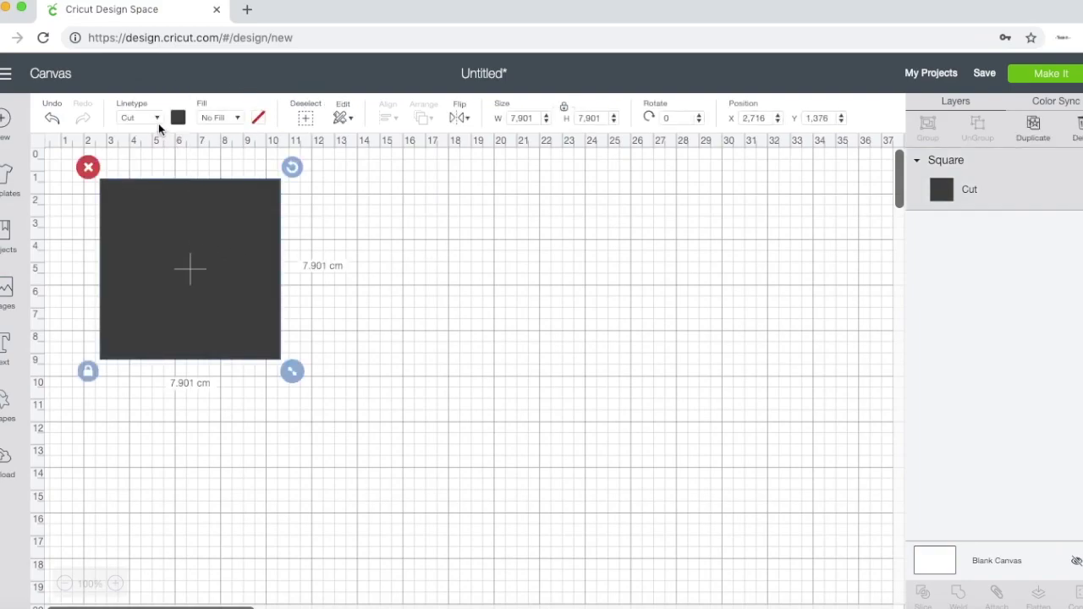
pyautogui.click(157, 119)
pyautogui.click(237, 121)
pyautogui.click(228, 162)
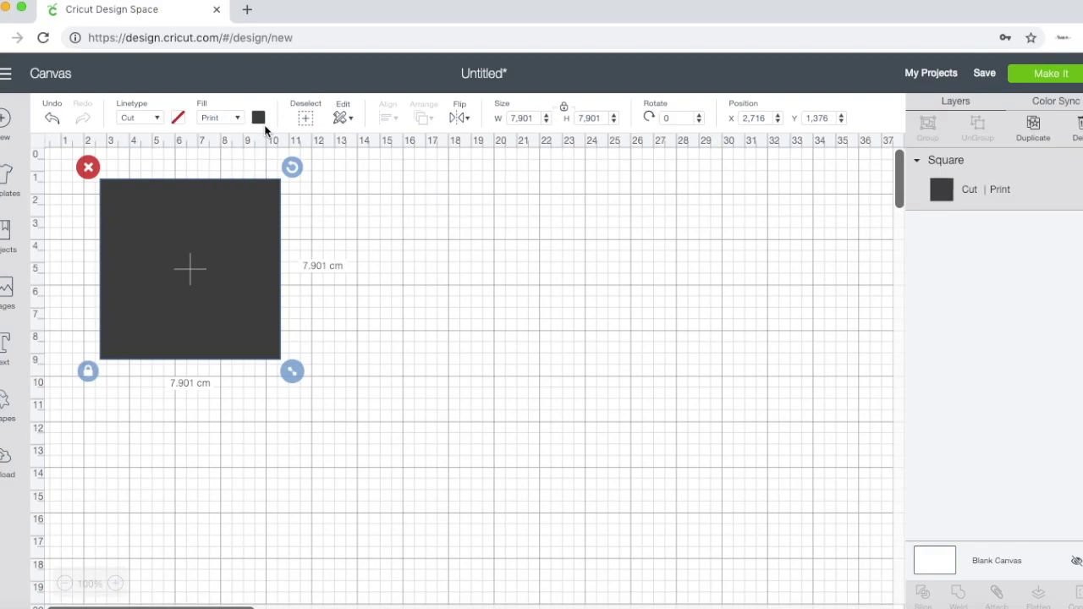
pyautogui.click(259, 119)
pyautogui.click(315, 255)
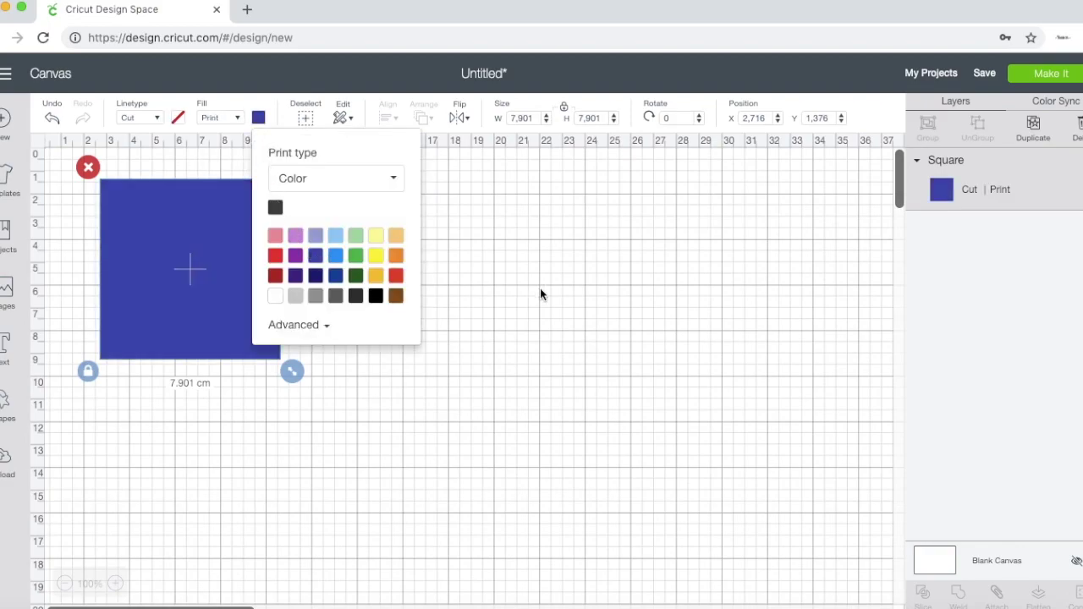
pyautogui.click(539, 293)
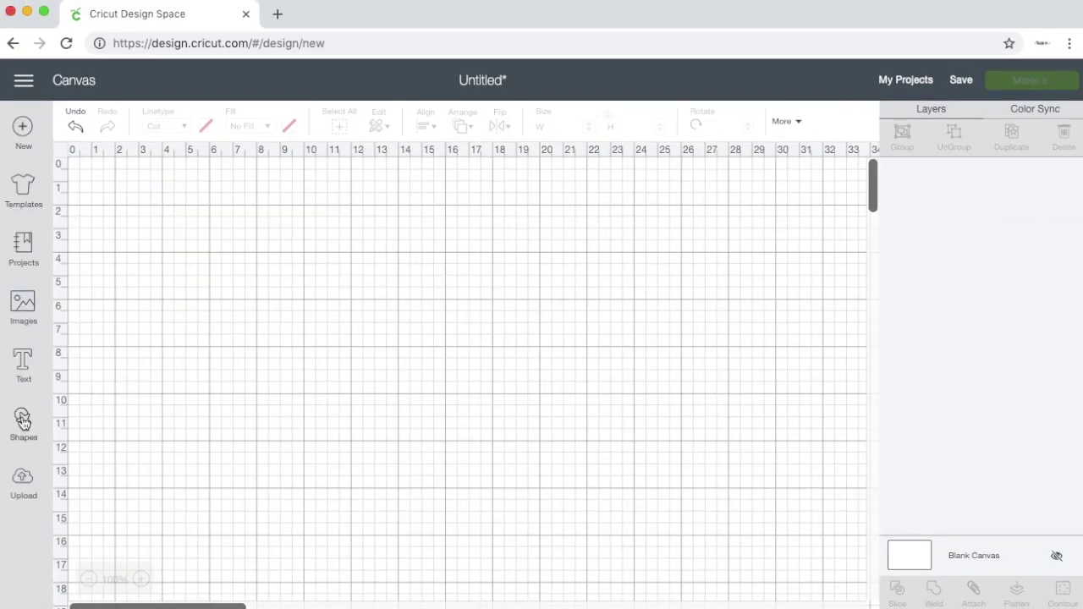
# Step: Insert a square, a circle and a diamond, and shift the diamond sideways so it overlaps the circle's edge
pyautogui.click(24, 423)
pyautogui.click(91, 307)
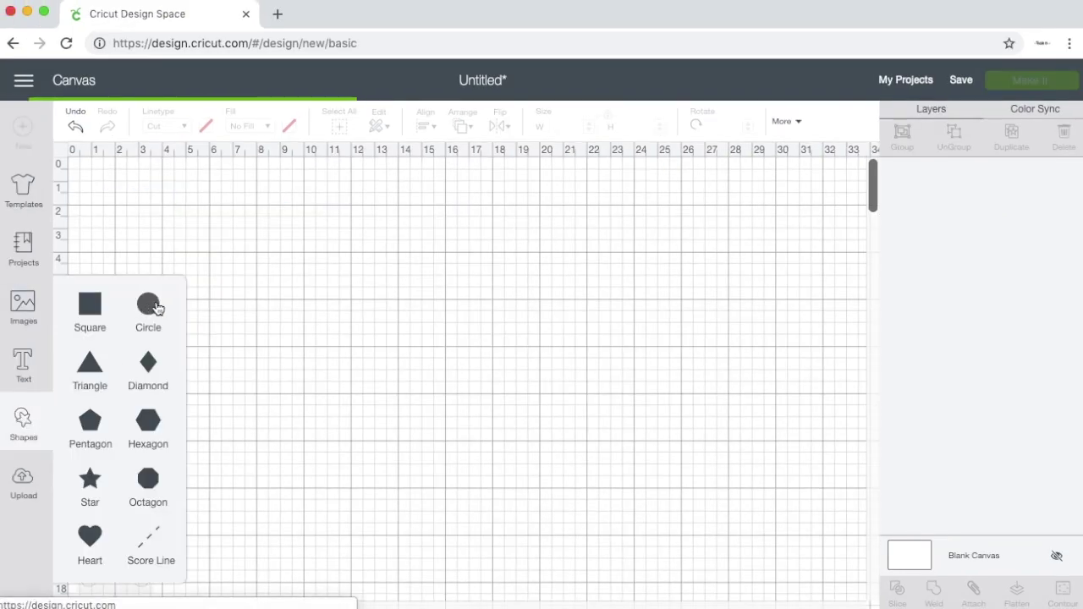
pyautogui.click(148, 305)
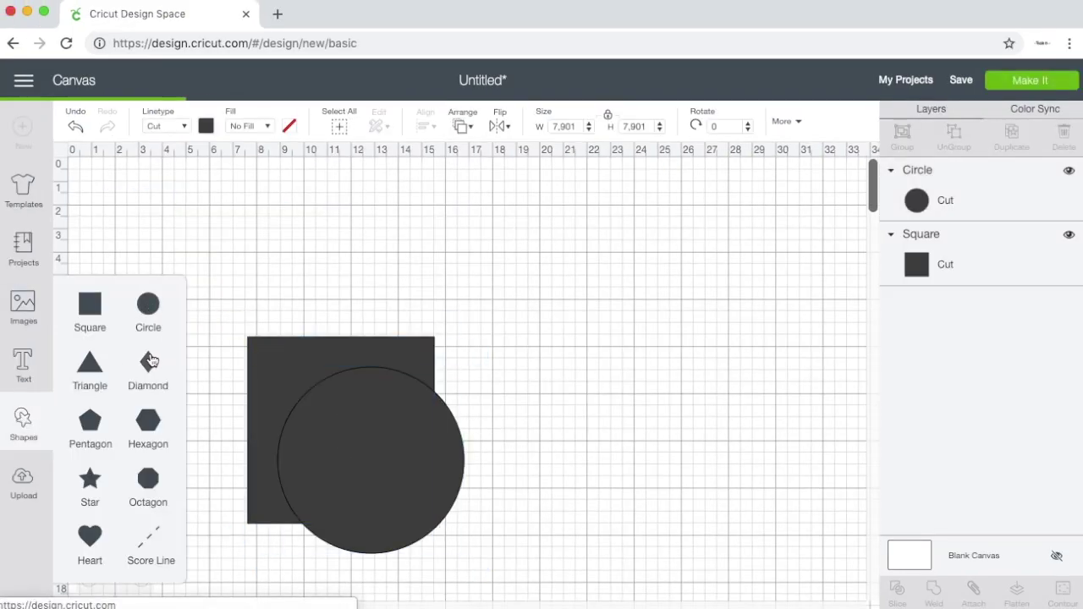
pyautogui.click(148, 363)
pyautogui.click(525, 453)
pyautogui.moveTo(381, 466); pyautogui.dragTo(442, 466)
# Step: Set the circle's linetype to Draw
pyautogui.click(330, 407)
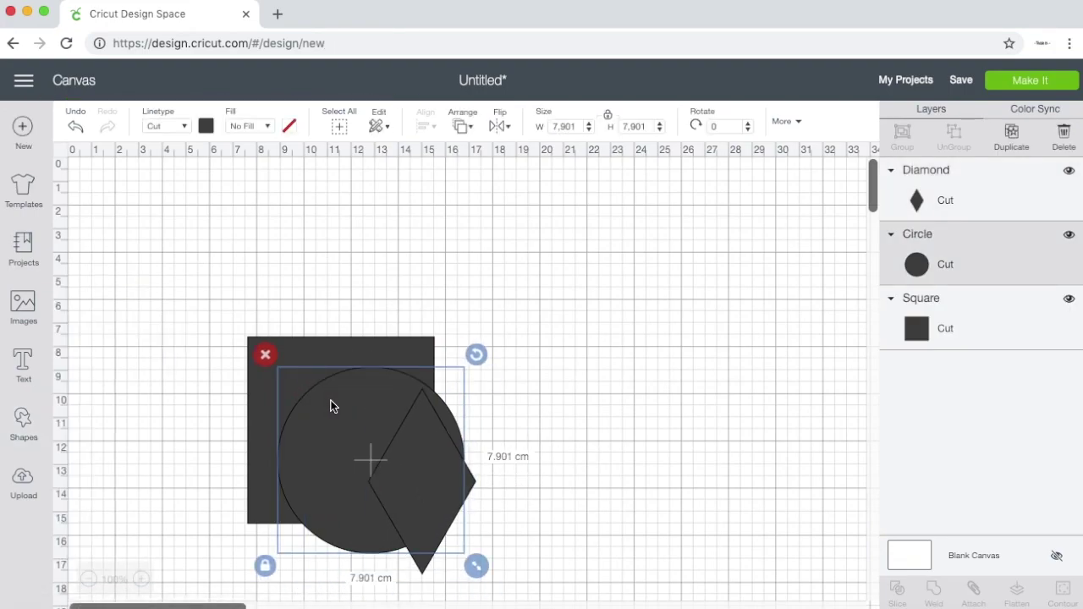
pyautogui.click(183, 126)
pyautogui.click(176, 173)
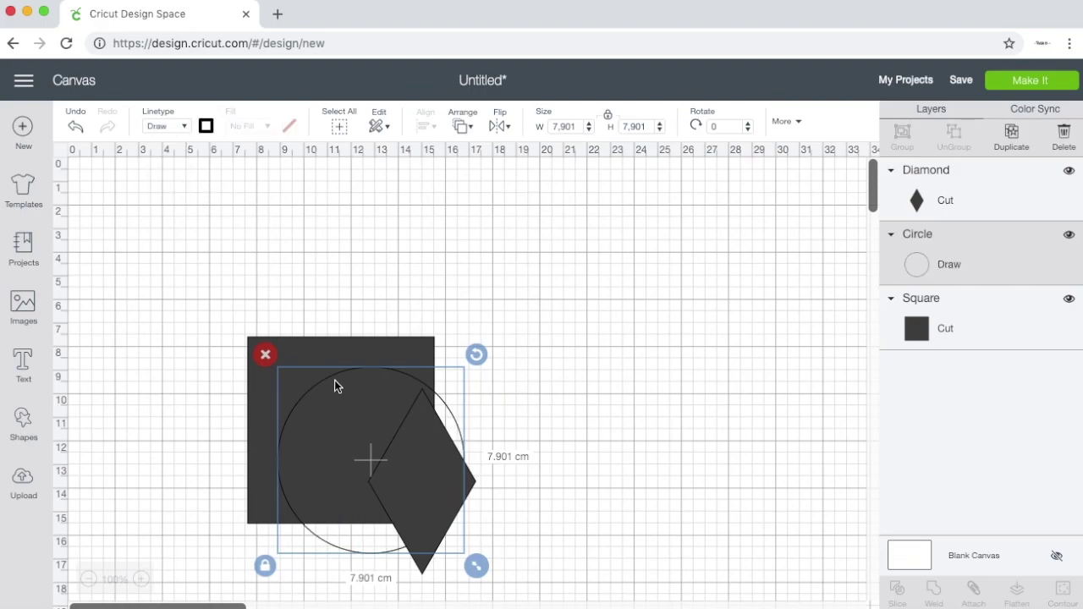
# Step: Set the diamond's linetype to Score and deselect it
pyautogui.click(442, 479)
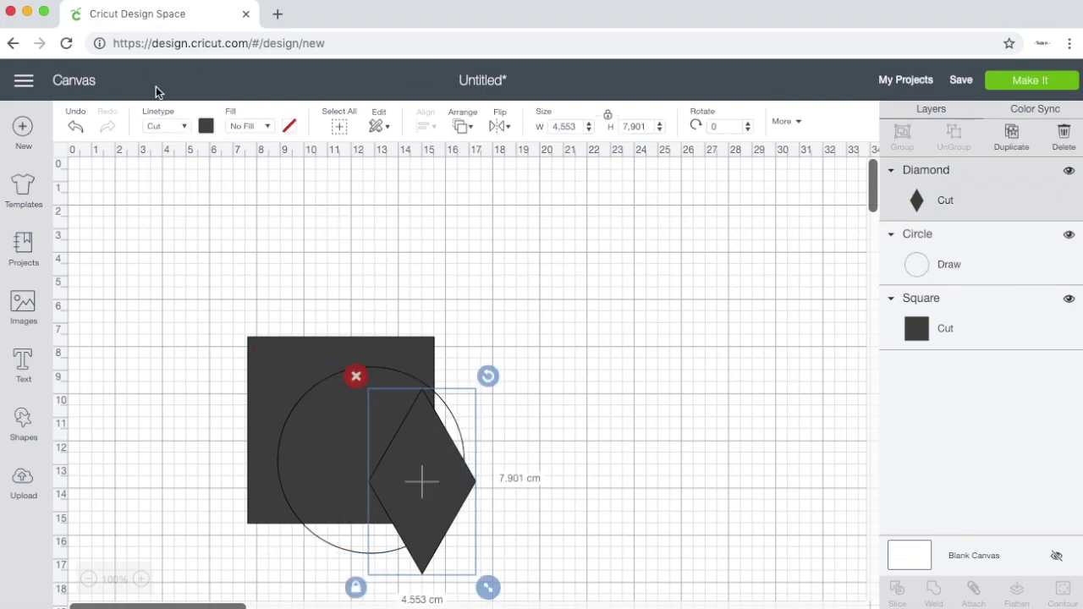
pyautogui.click(186, 126)
pyautogui.click(179, 197)
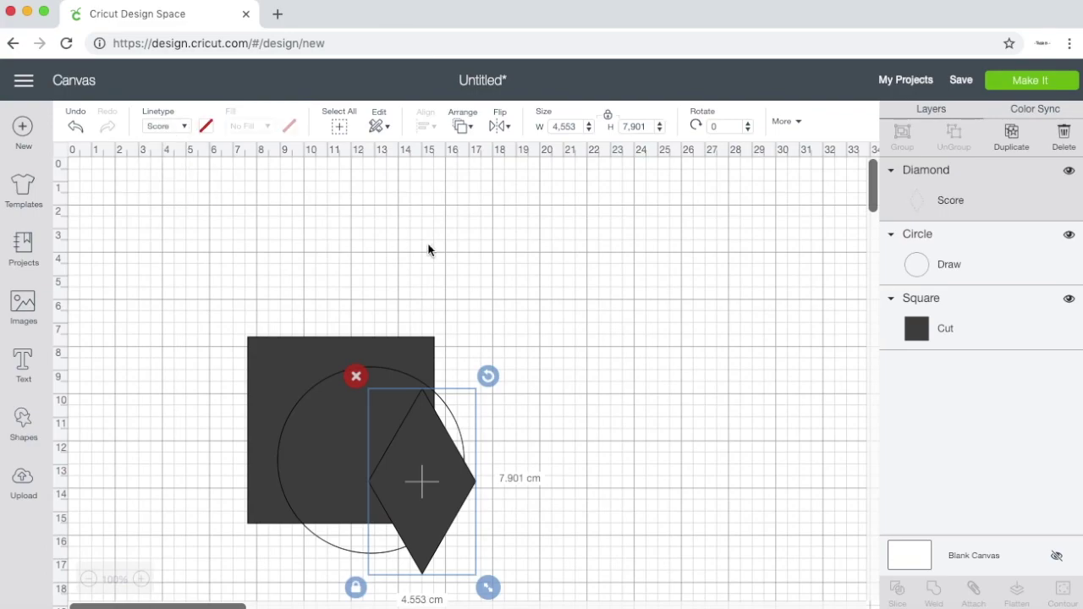
pyautogui.click(622, 318)
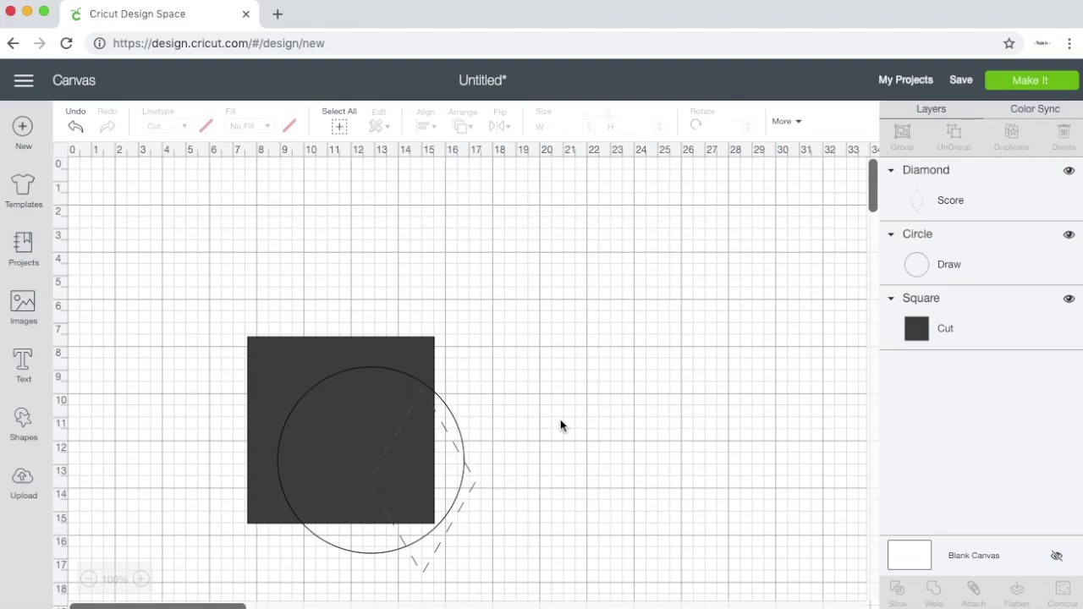
# Step: Select the square, circle and diamond together and set their linetype to Cut
pyautogui.scroll(-1, 532, 497)
pyautogui.moveTo(524, 515); pyautogui.dragTo(218, 356)
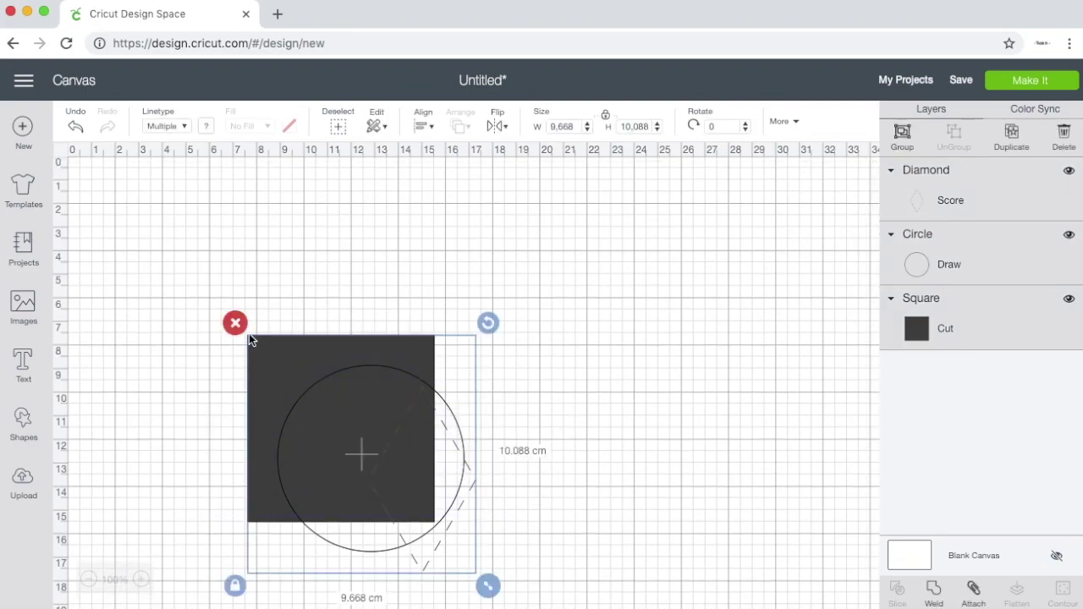
pyautogui.click(185, 129)
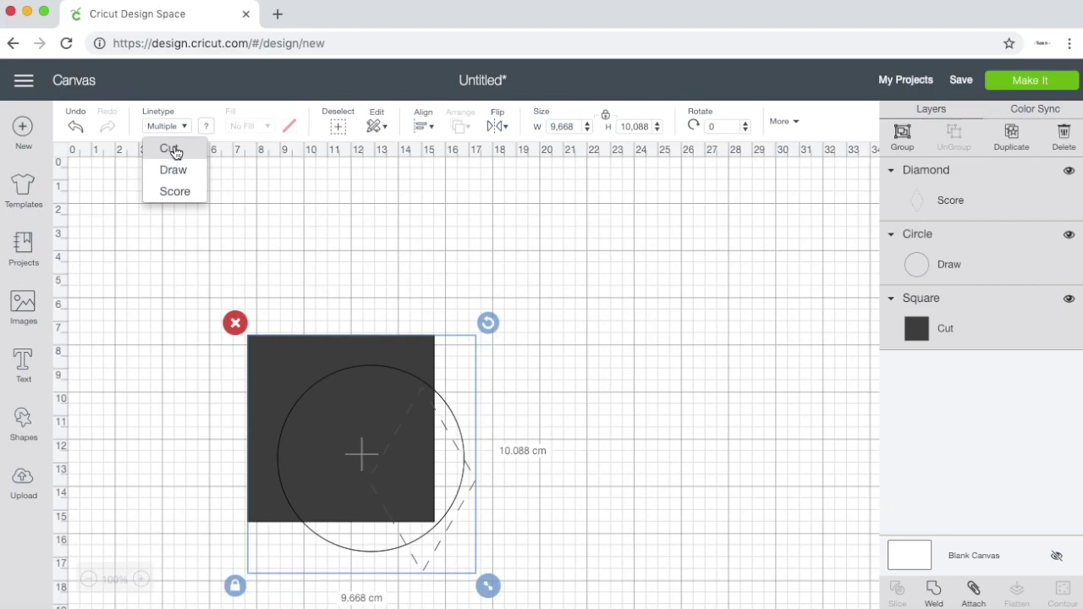
pyautogui.click(172, 150)
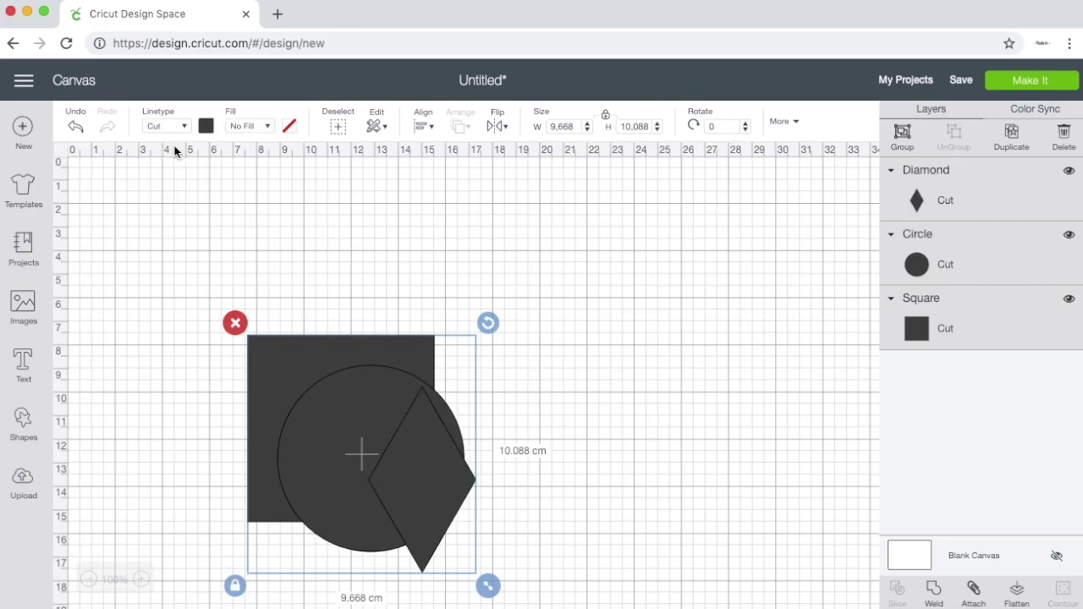
# Step: Give the selected square, circle and diamond a Print fill in purple, and deselect them
pyautogui.click(268, 128)
pyautogui.click(257, 167)
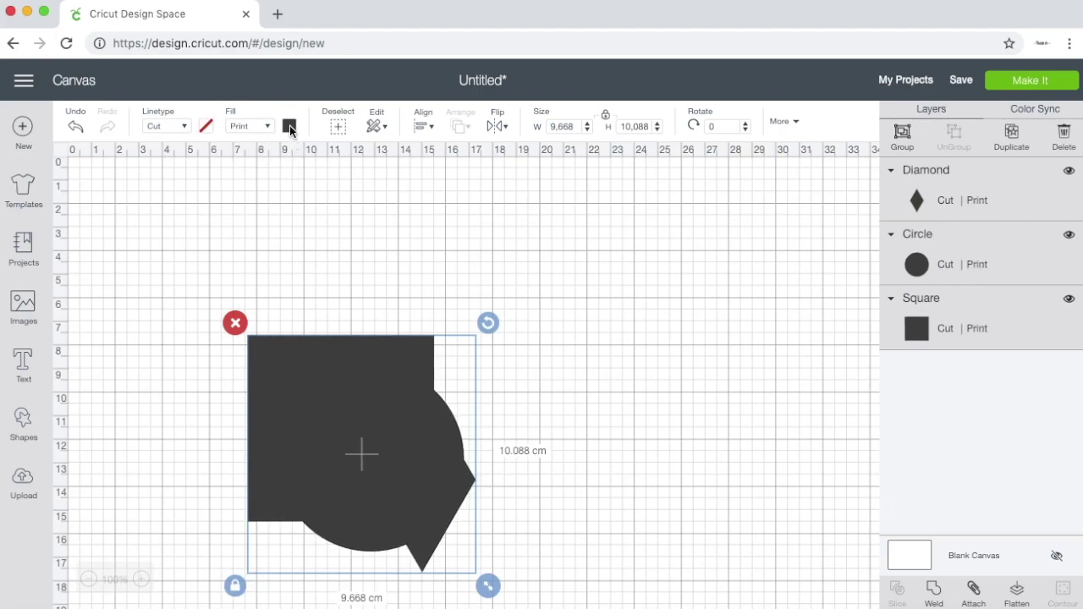
pyautogui.click(289, 127)
pyautogui.click(327, 269)
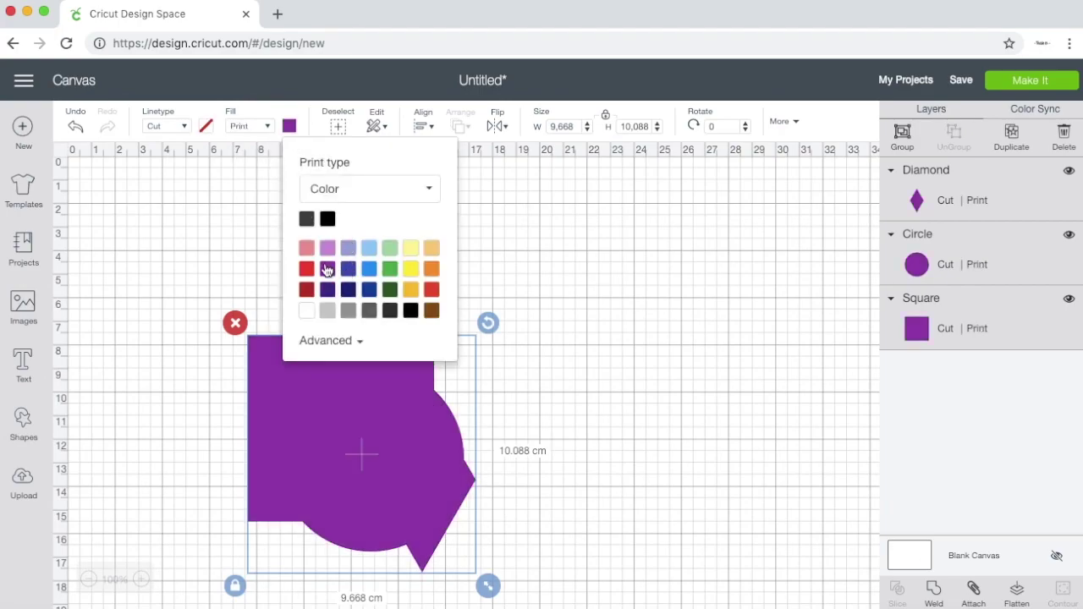
pyautogui.click(569, 331)
# Step: Set the diamond's linetype to Score and clear the selection
pyautogui.click(415, 398)
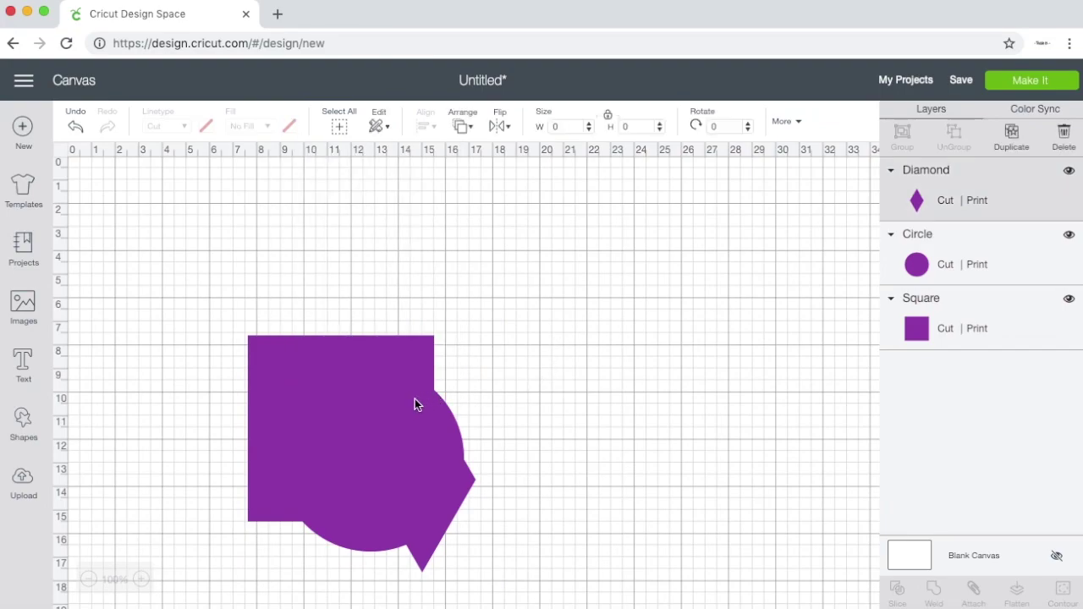
pyautogui.click(183, 129)
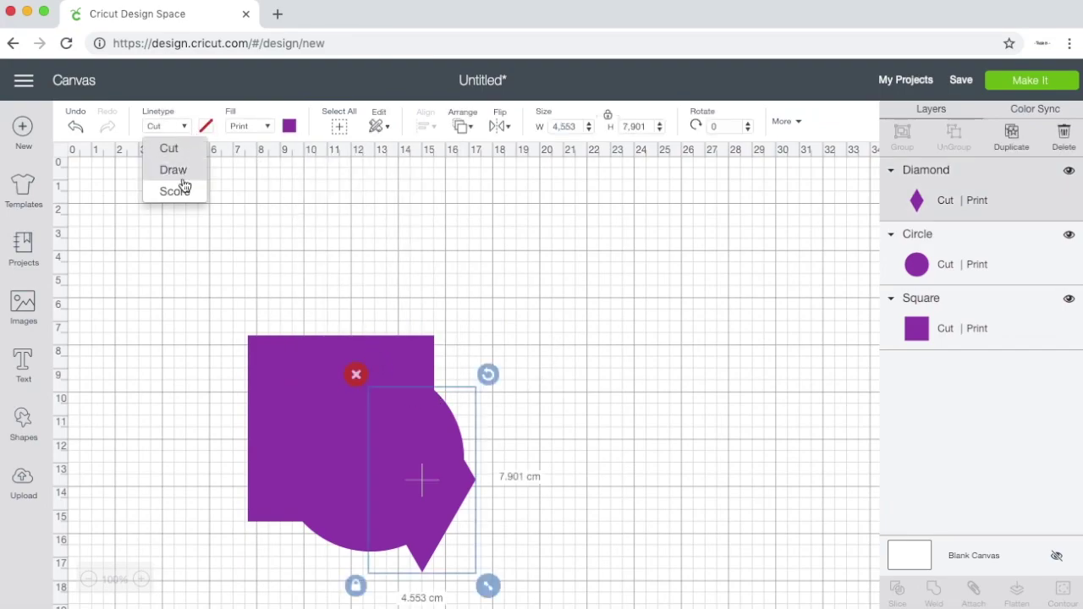
pyautogui.click(181, 197)
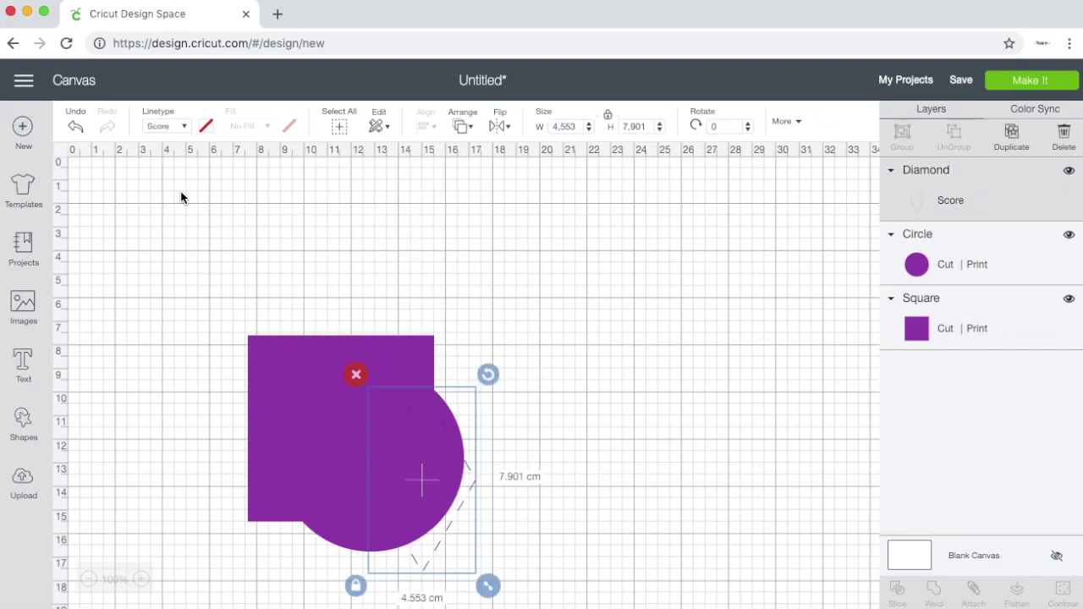
pyautogui.click(556, 329)
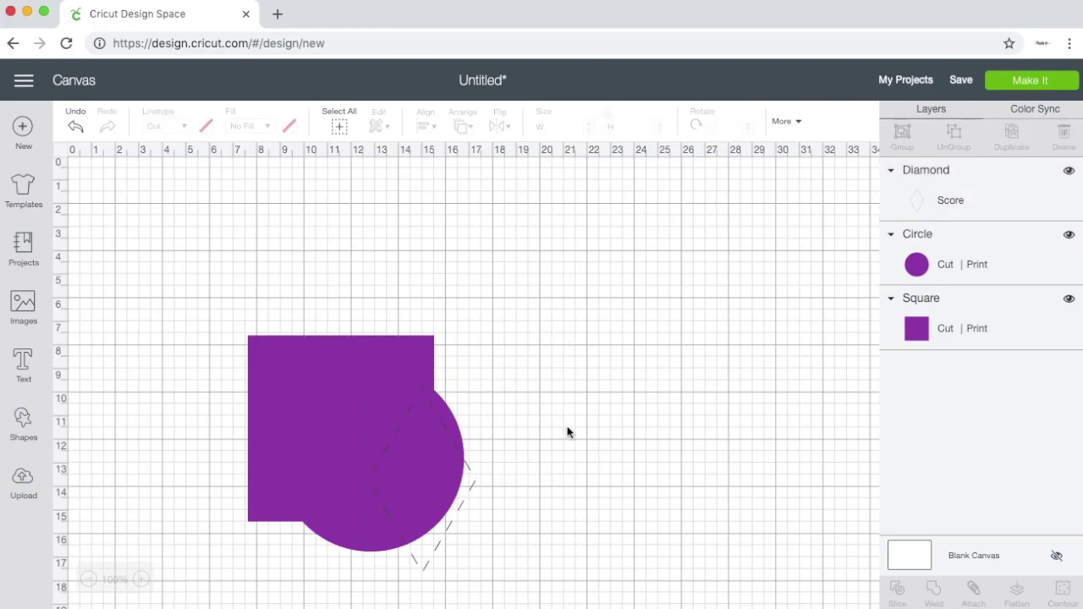
# Step: Select the square, circle and diamond together, set their linetype to Score, and deselect them
pyautogui.moveTo(484, 506); pyautogui.dragTo(198, 333)
pyautogui.click(182, 127)
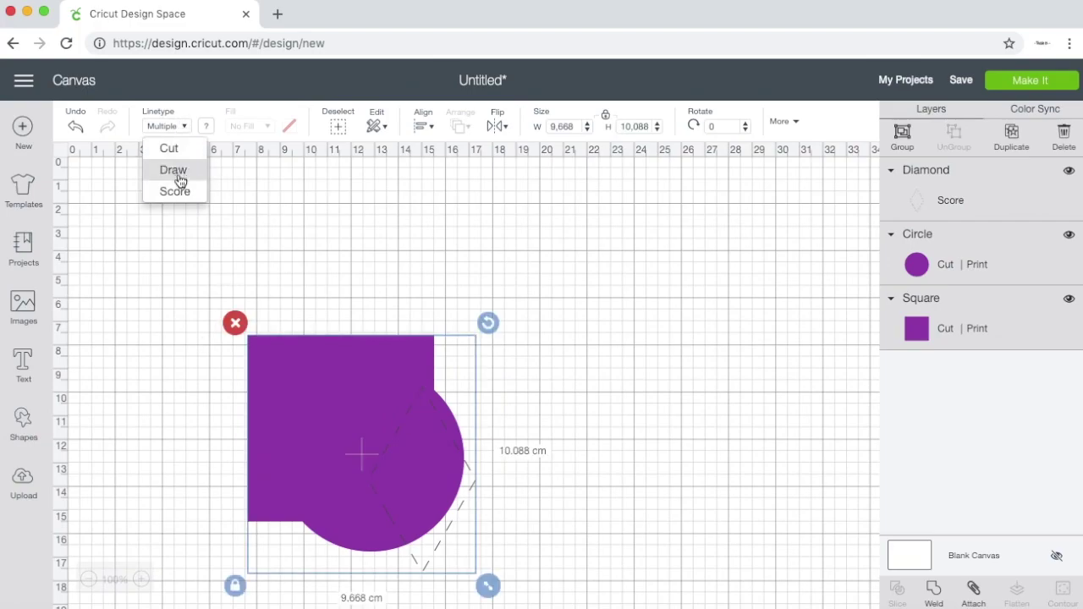
pyautogui.click(180, 192)
pyautogui.click(539, 307)
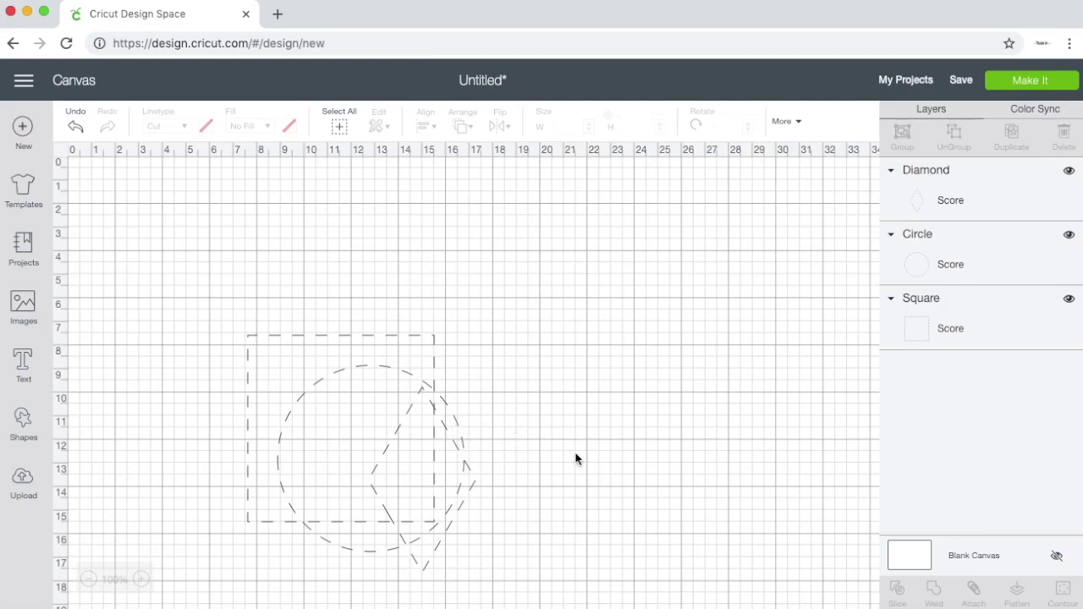
# Step: Move the diamond up about 4 cm, change its linetype to Cut, and deselect it
pyautogui.moveTo(418, 420); pyautogui.dragTo(419, 331)
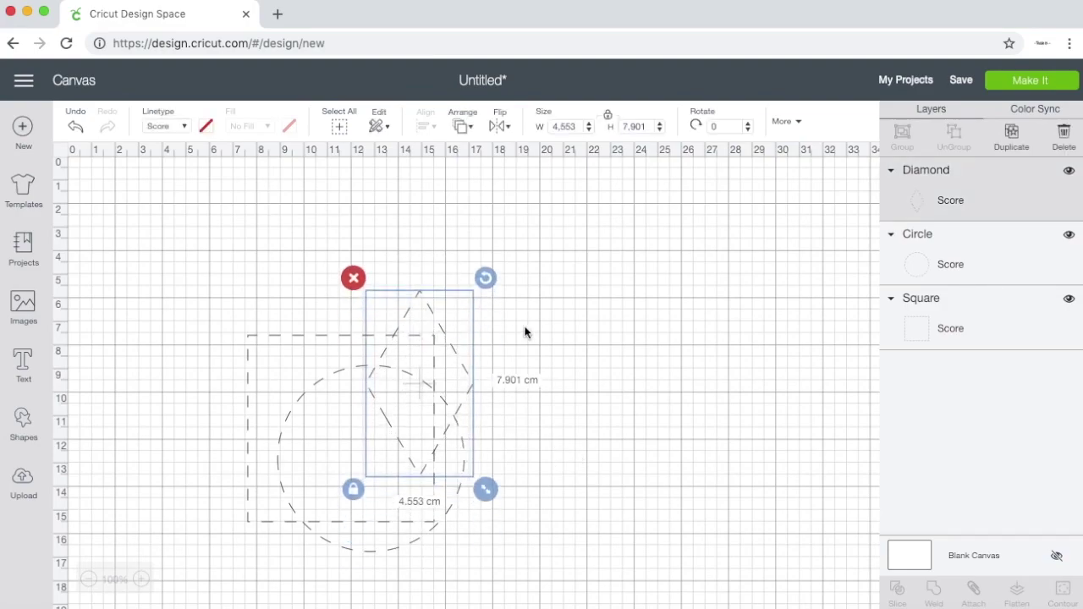
pyautogui.click(187, 127)
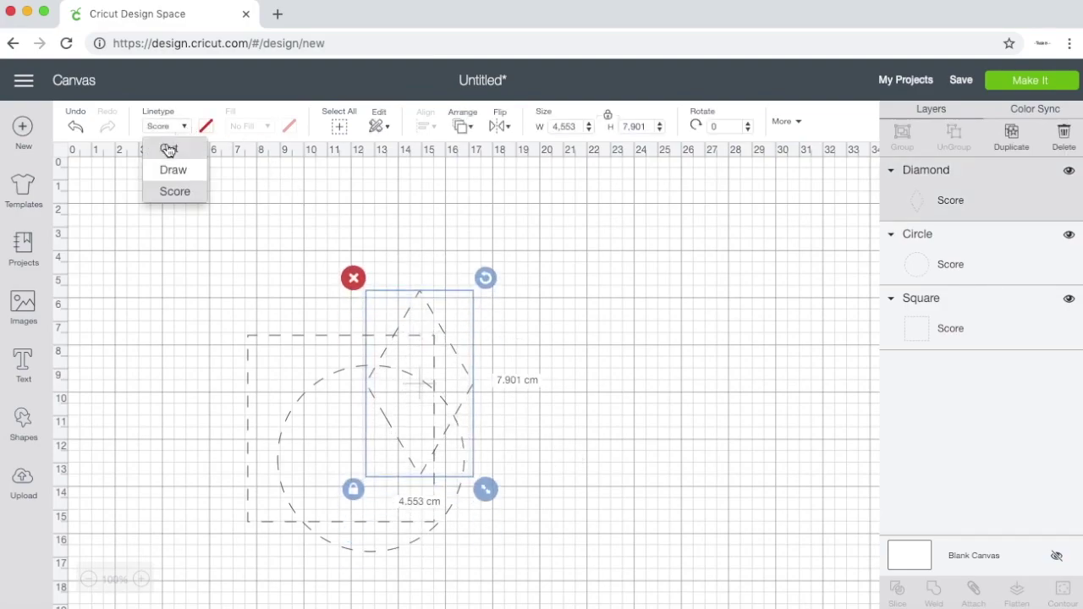
pyautogui.click(169, 147)
pyautogui.click(572, 244)
pyautogui.click(436, 351)
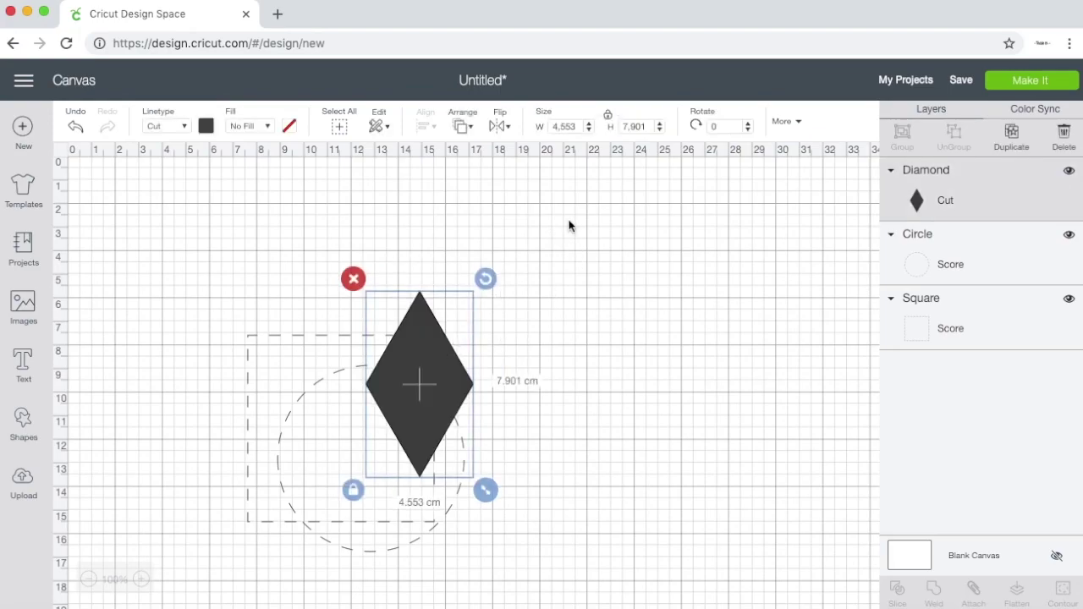
pyautogui.click(571, 248)
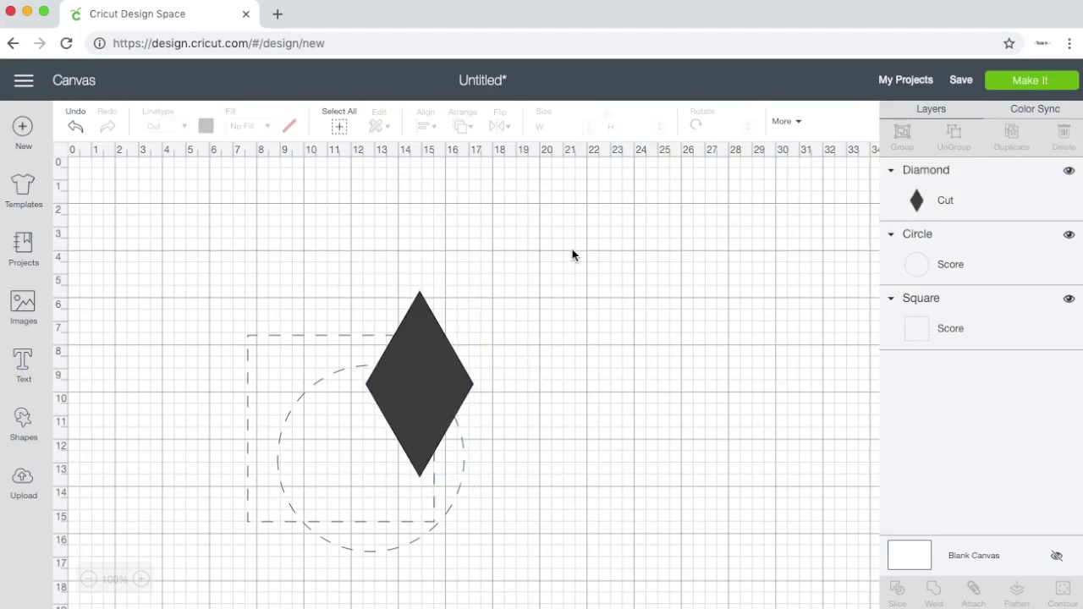
# Step: Select the diamond and look through the actions offered for its layer, down to Image Info
pyautogui.click(450, 367)
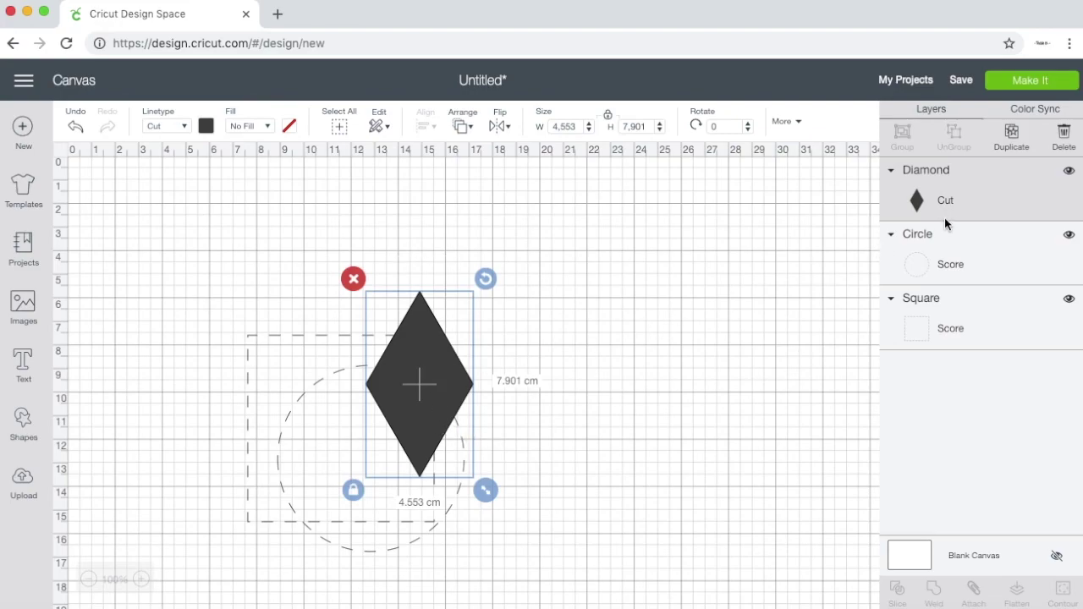
pyautogui.rightClick(984, 188)
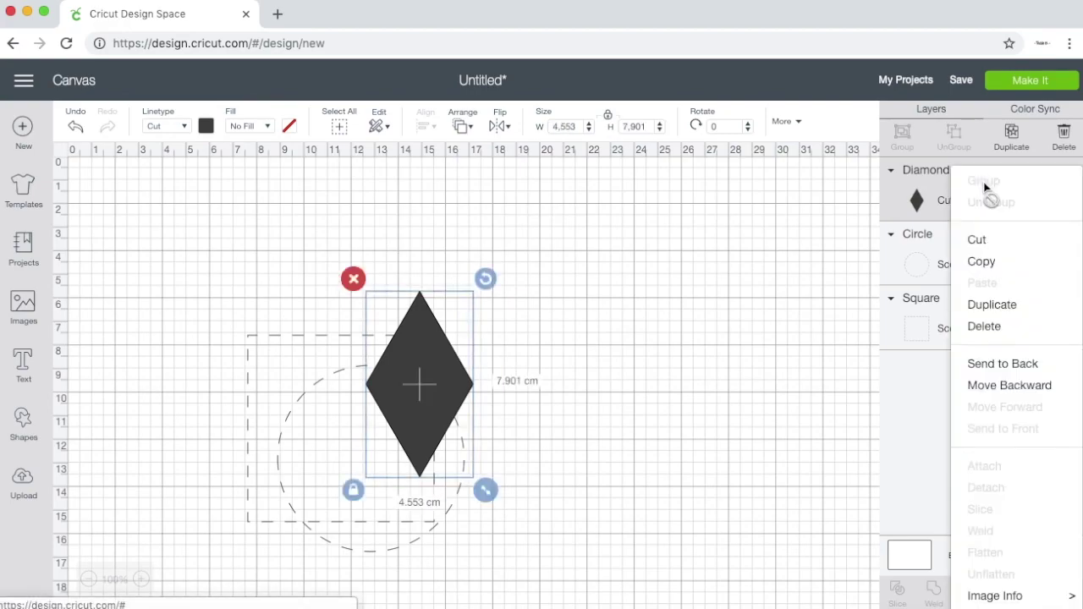
pyautogui.moveTo(1008, 598)
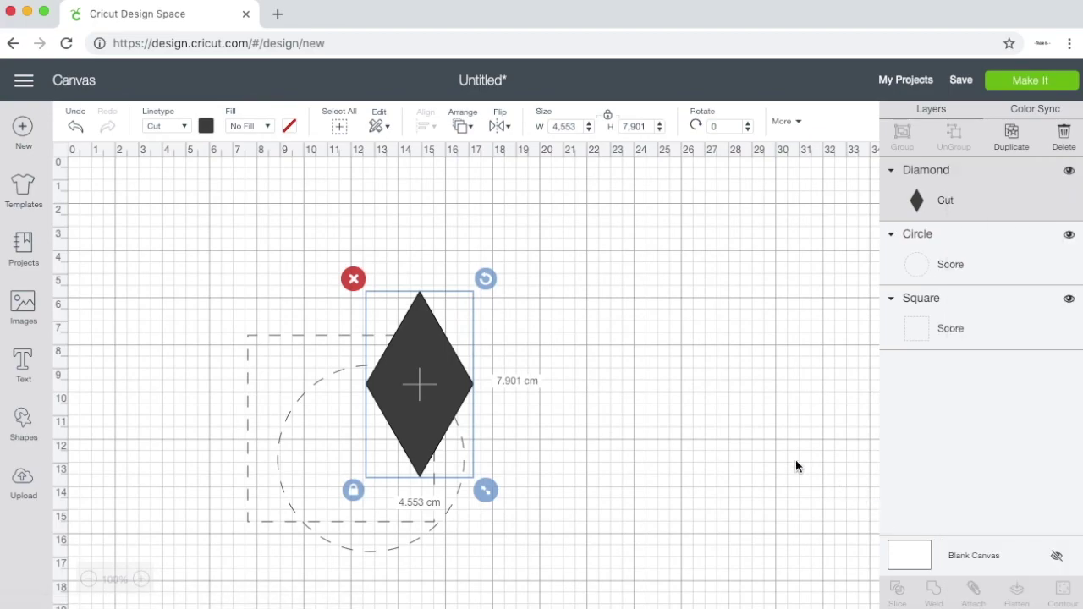
# Step: Move the diamond clear of the square and circle, and compare the actions offered for it on the canvas and on its layer
pyautogui.moveTo(430, 380); pyautogui.dragTo(564, 358)
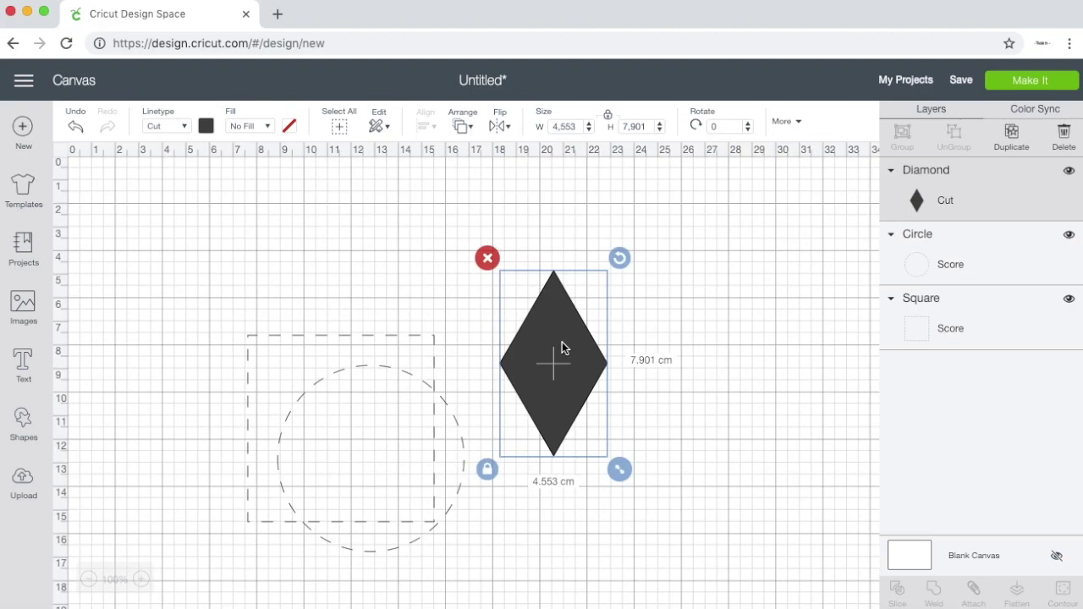
pyautogui.rightClick(563, 347)
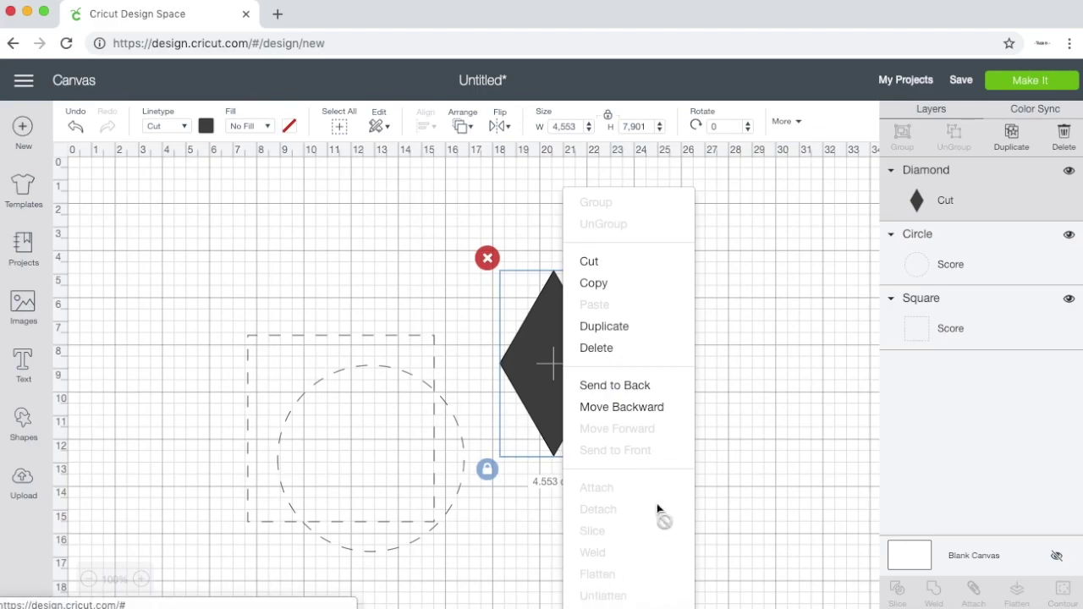
pyautogui.click(695, 441)
pyautogui.click(987, 199)
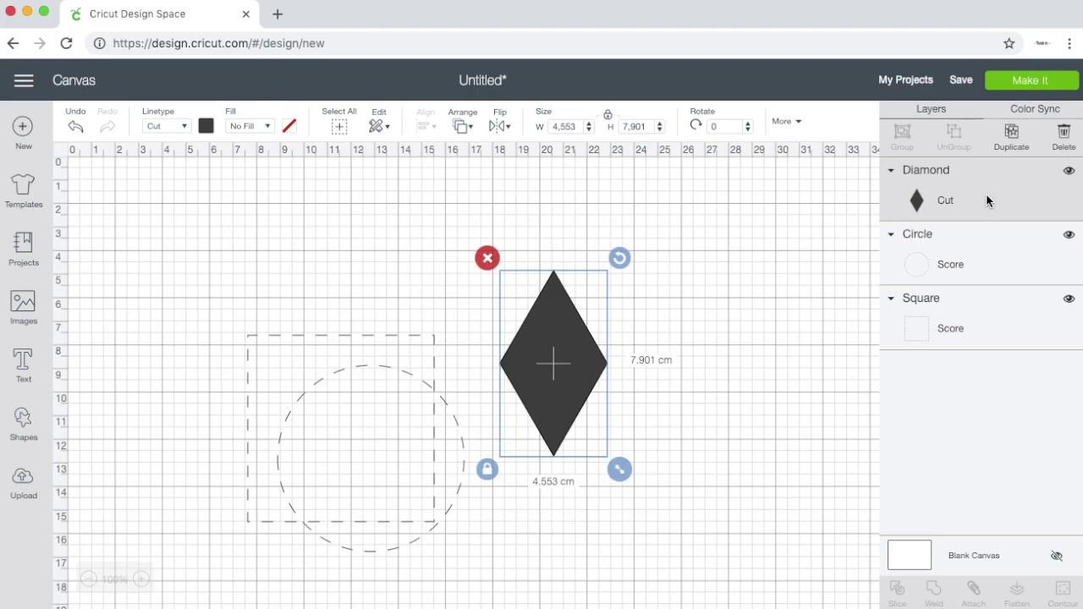
pyautogui.rightClick(979, 184)
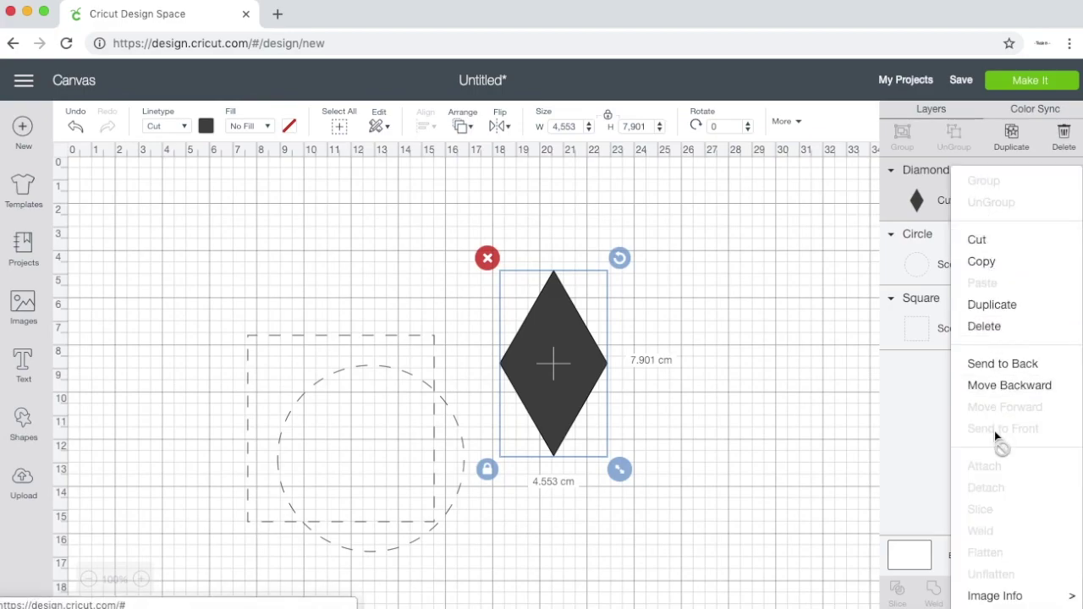